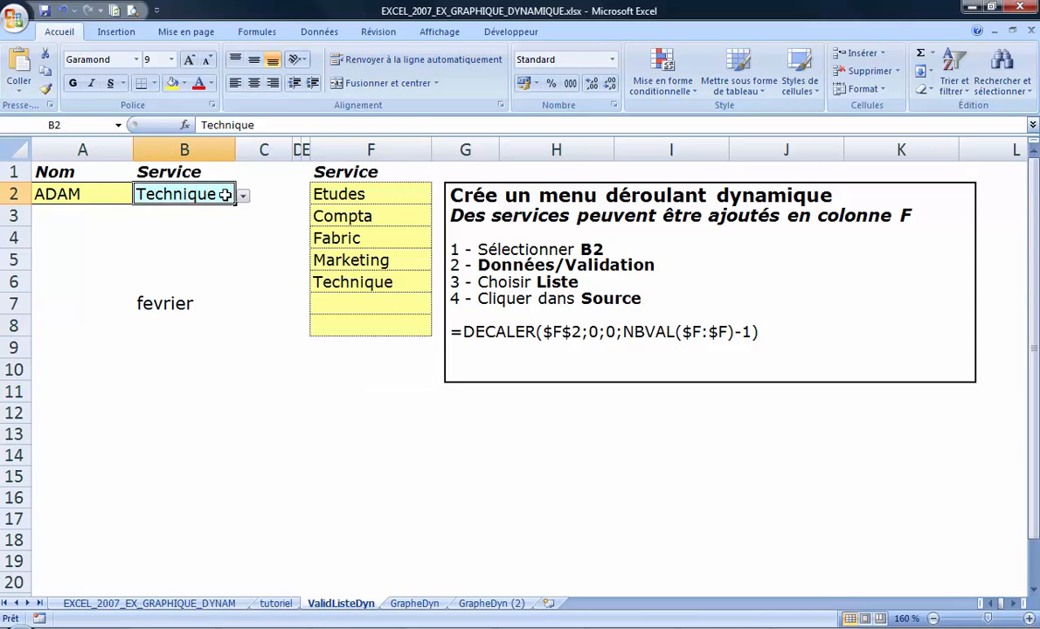
# Step: Fill the Technique entry from F6 down into F7:F8 of the Service list
pyautogui.click(243, 196)
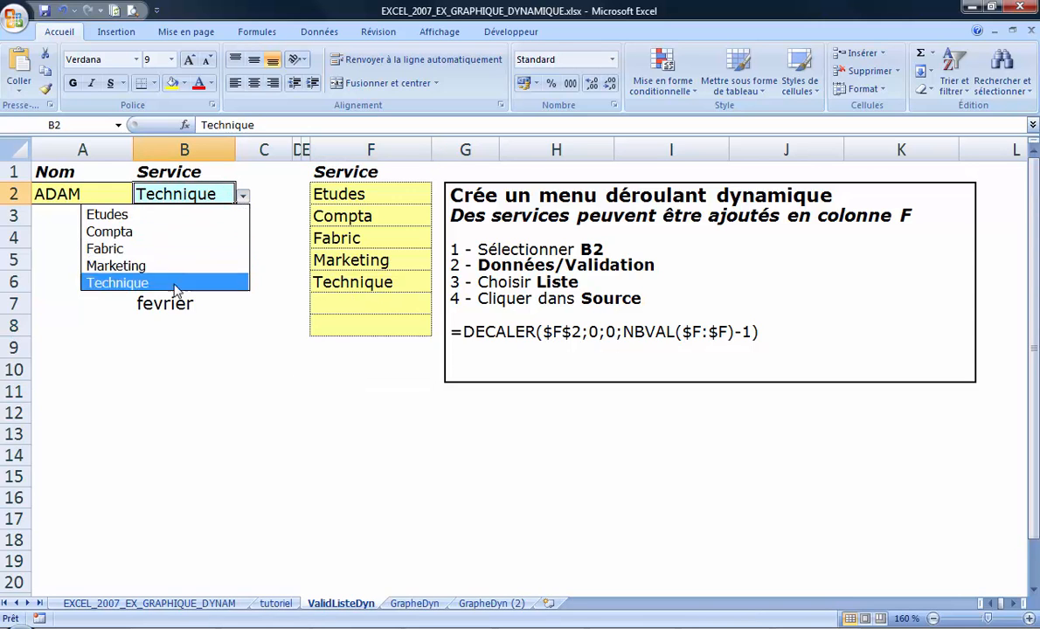
pyautogui.click(408, 283)
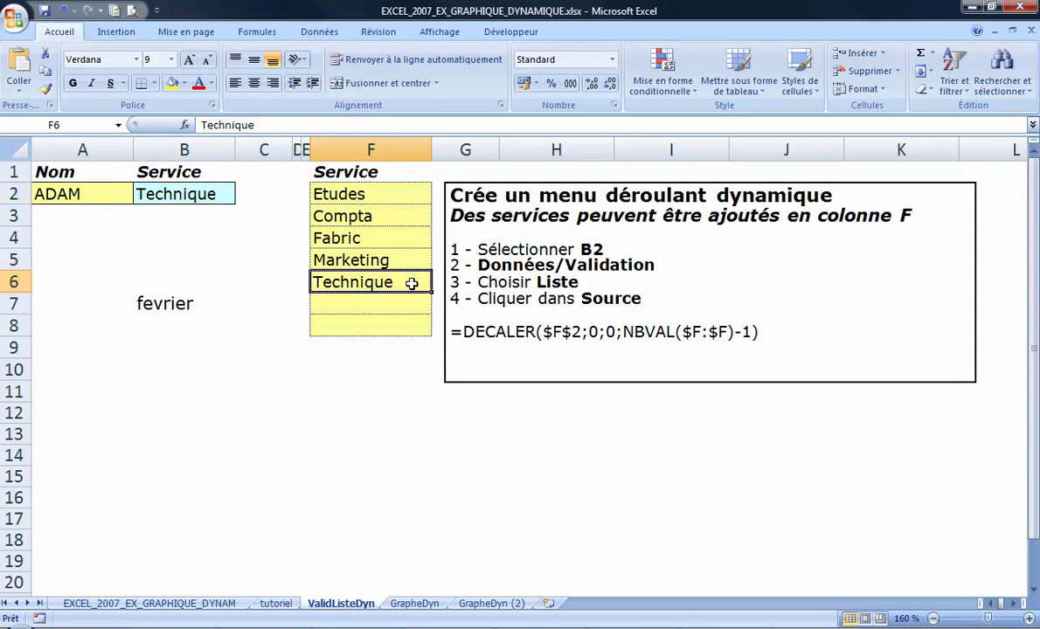
pyautogui.moveTo(430, 292); pyautogui.dragTo(424, 347)
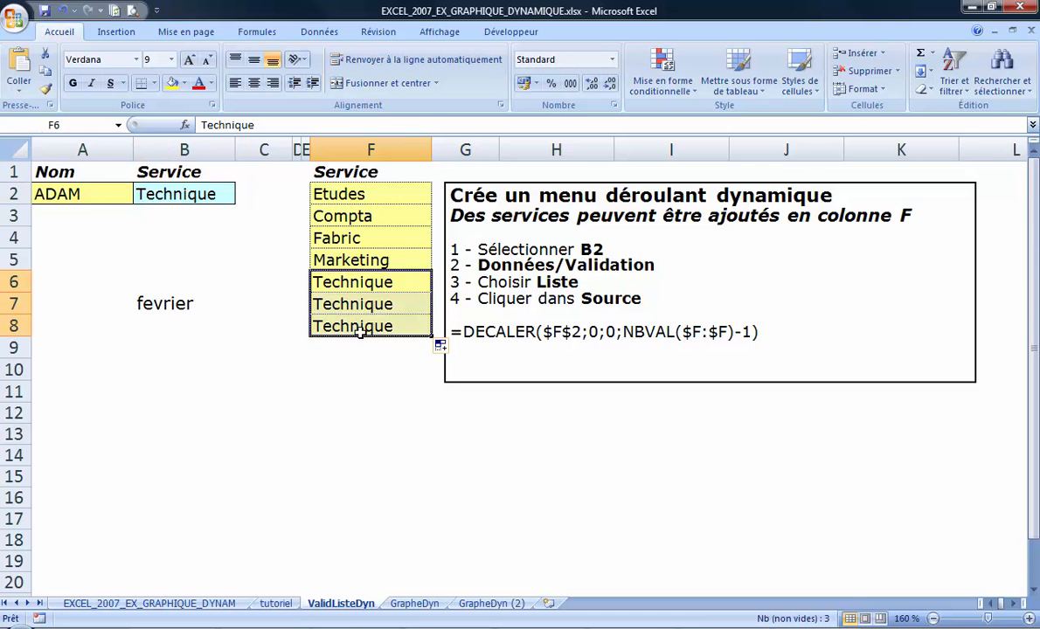
# Step: Review the service choices in B2's drop-down list and go to the GrapheDyn sheet
pyautogui.click(209, 193)
pyautogui.click(243, 197)
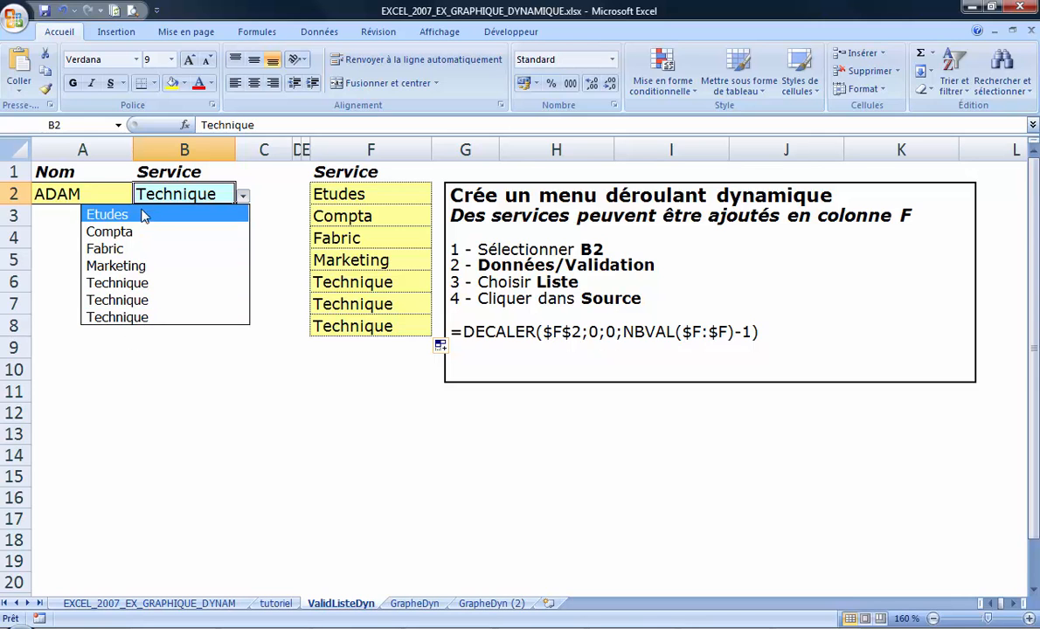
pyautogui.click(429, 445)
pyautogui.click(395, 520)
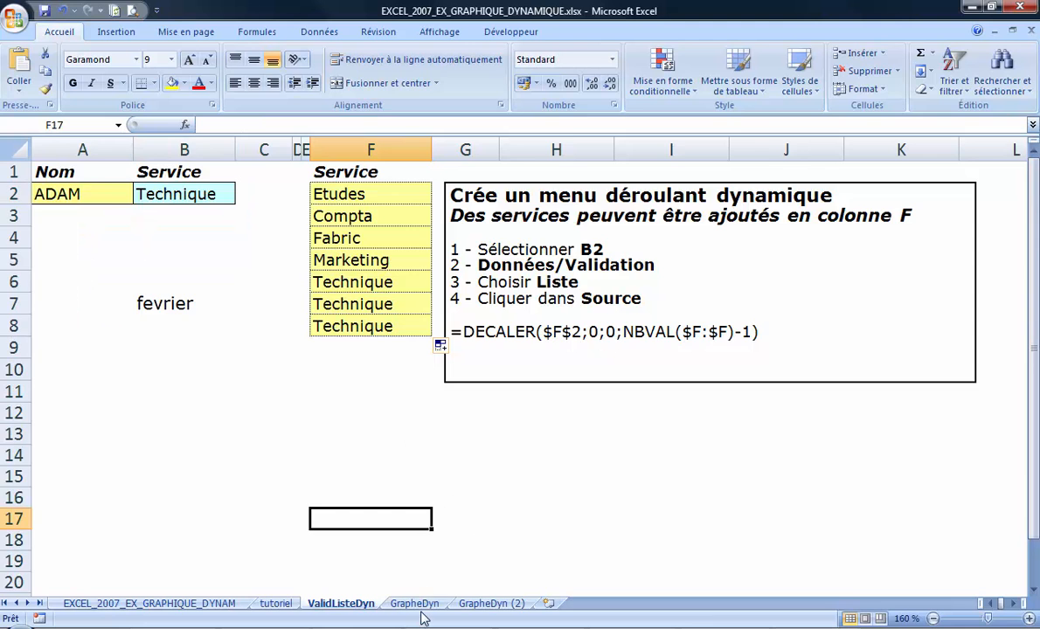
pyautogui.click(416, 603)
pyautogui.click(399, 478)
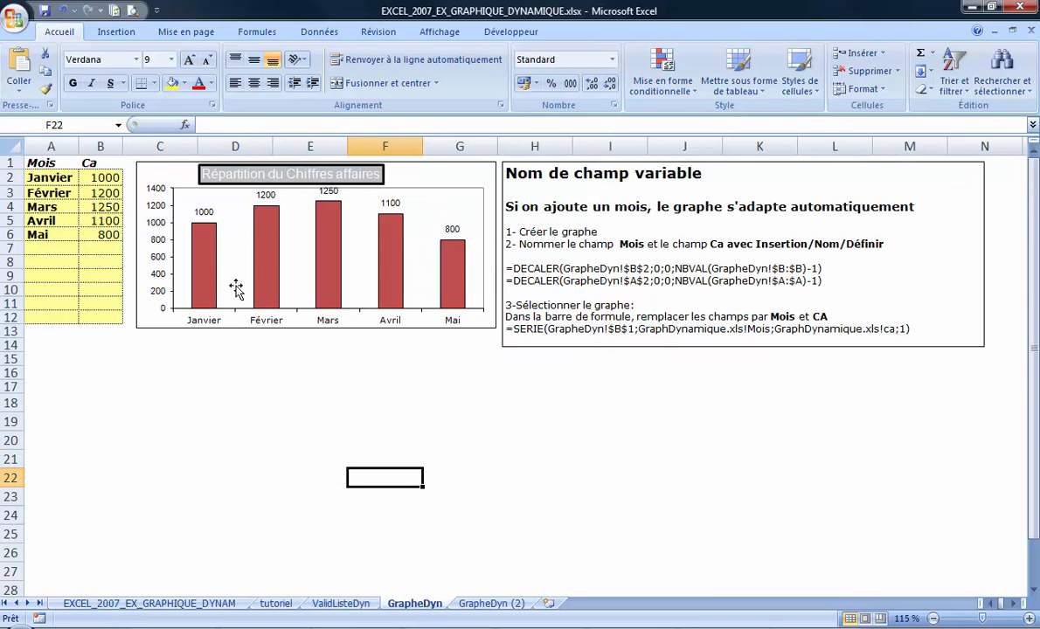
# Step: Insert a 2D clustered column chart from the Mois and Ca data in A1:B6
pyautogui.moveTo(39, 162); pyautogui.dragTo(114, 237)
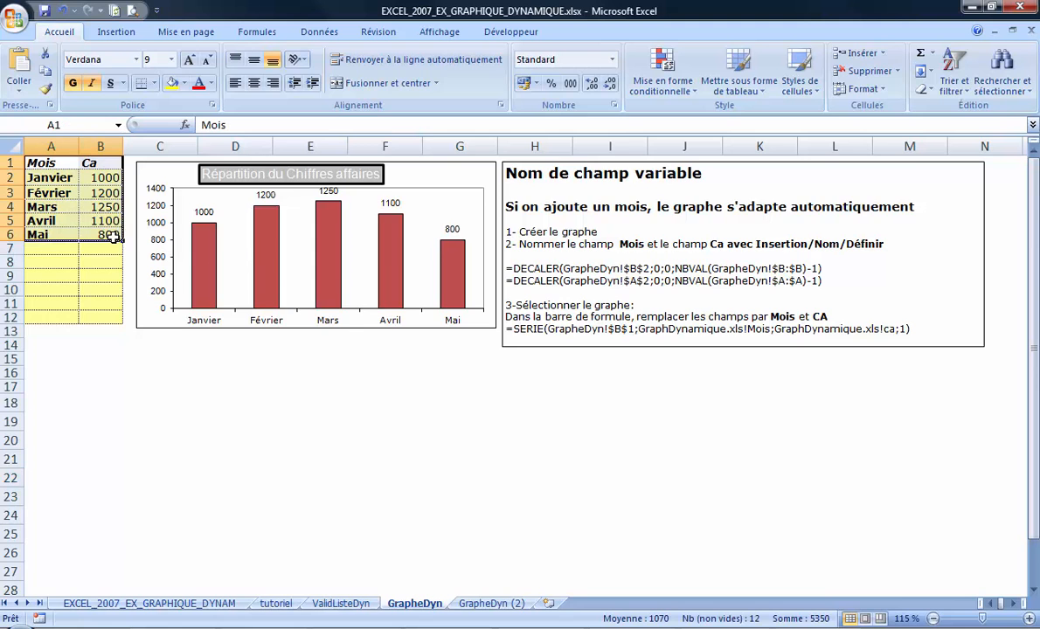
pyautogui.click(118, 34)
pyautogui.click(283, 70)
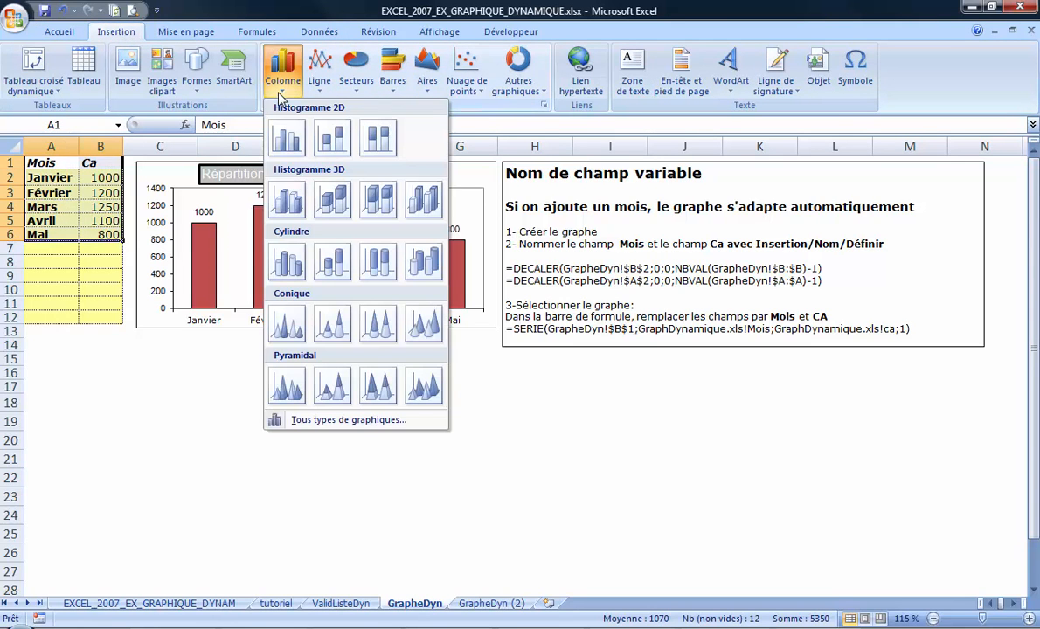
pyautogui.click(288, 138)
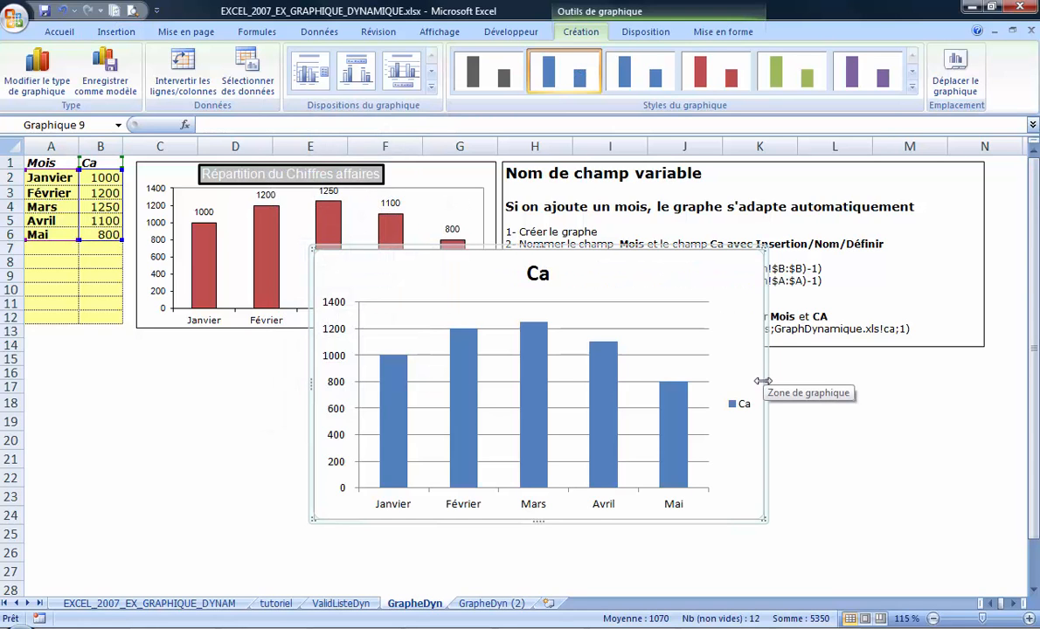
# Step: Add Juin with a Ca of 850 in row 7 and Juillet with 560 in row 8
pyautogui.click(69, 253)
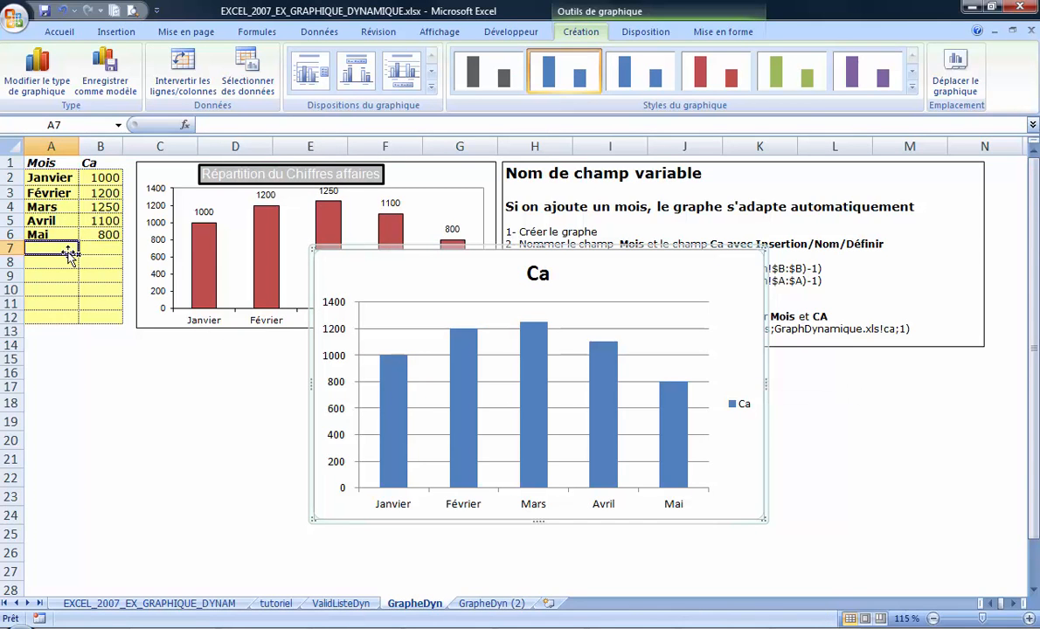
pyautogui.write('JUin')
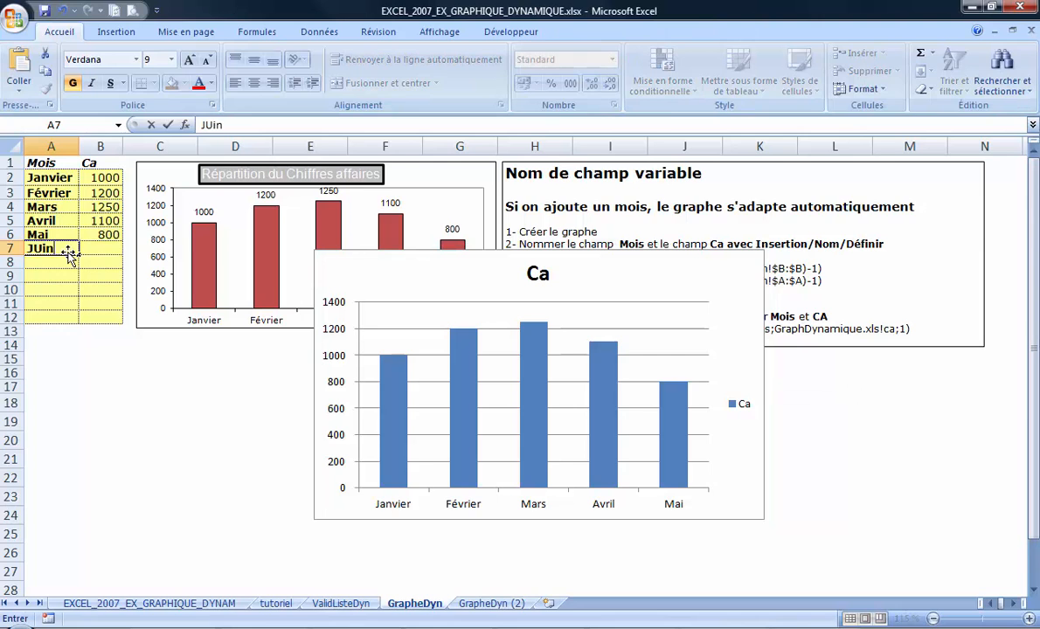
pyautogui.press('Return')
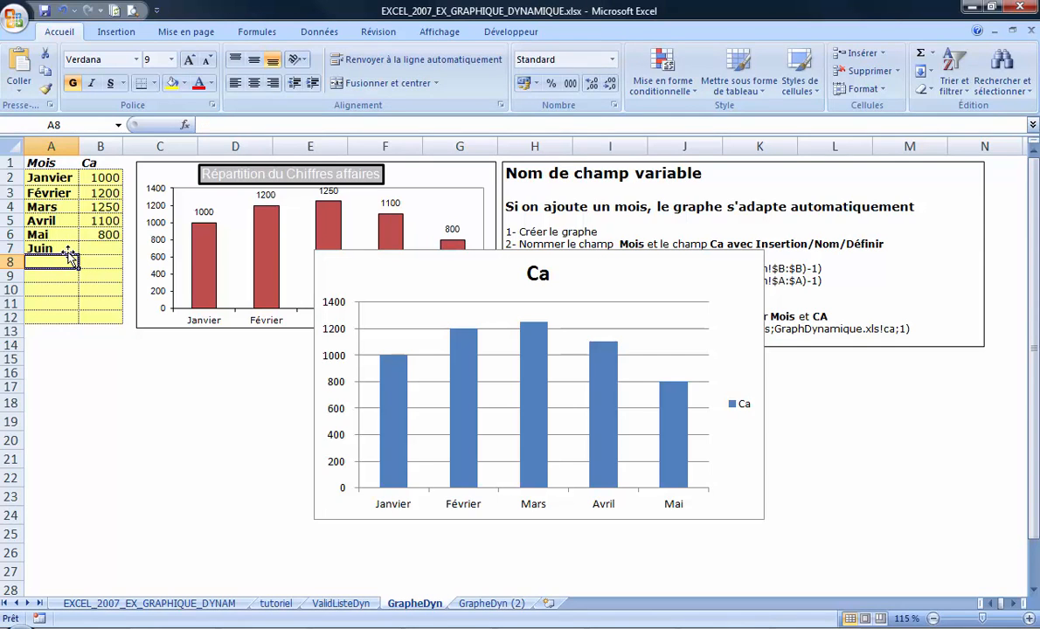
pyautogui.write('JUillet')
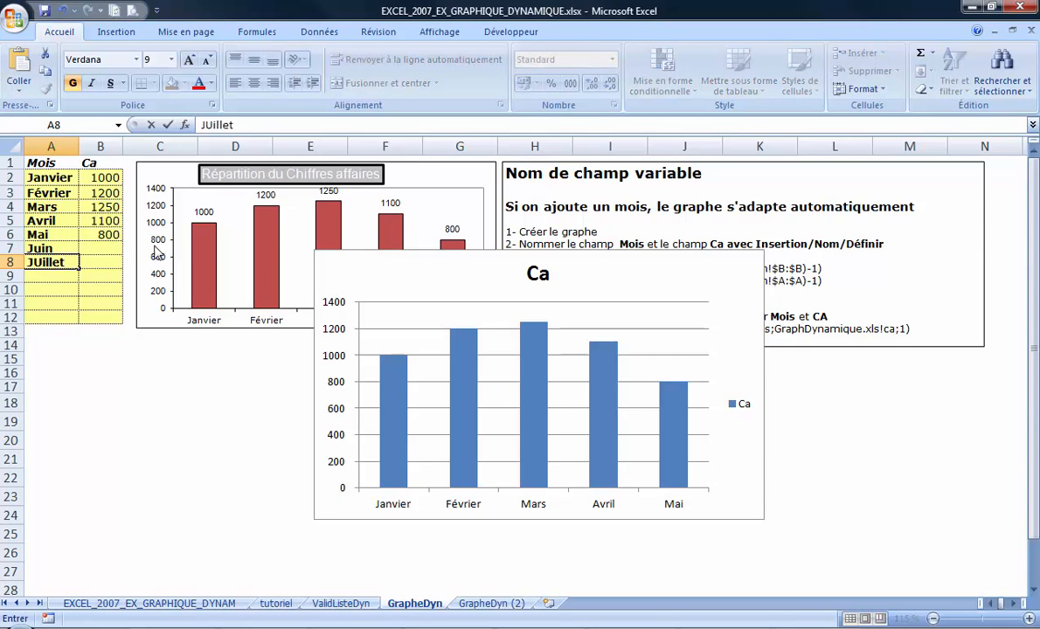
pyautogui.click(110, 243)
pyautogui.write('8')
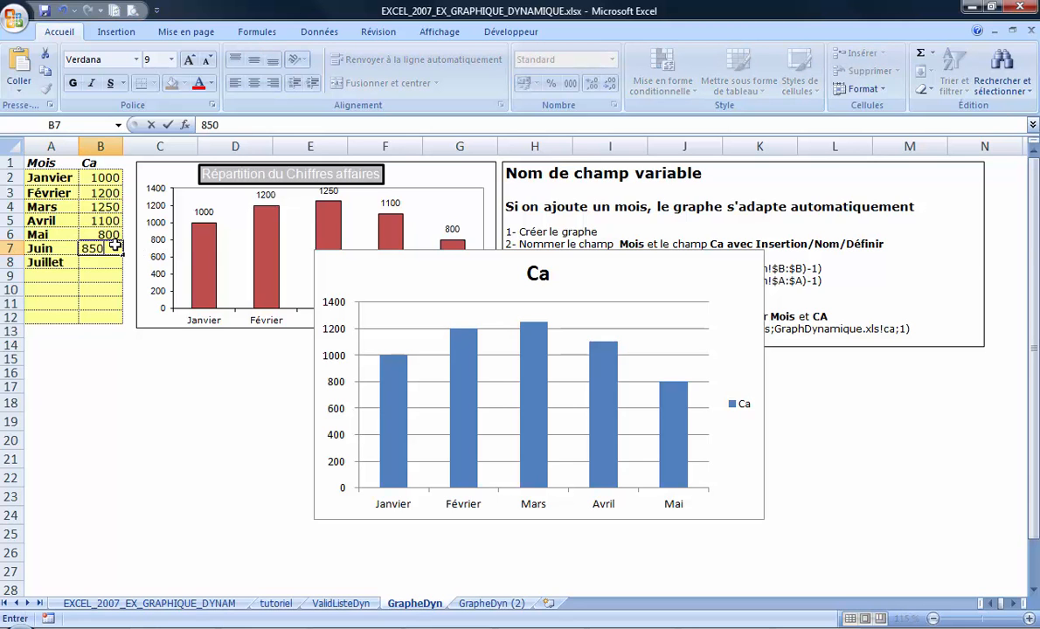
pyautogui.write('50')
pyautogui.press('Return')
pyautogui.write('560')
pyautogui.press('Return')
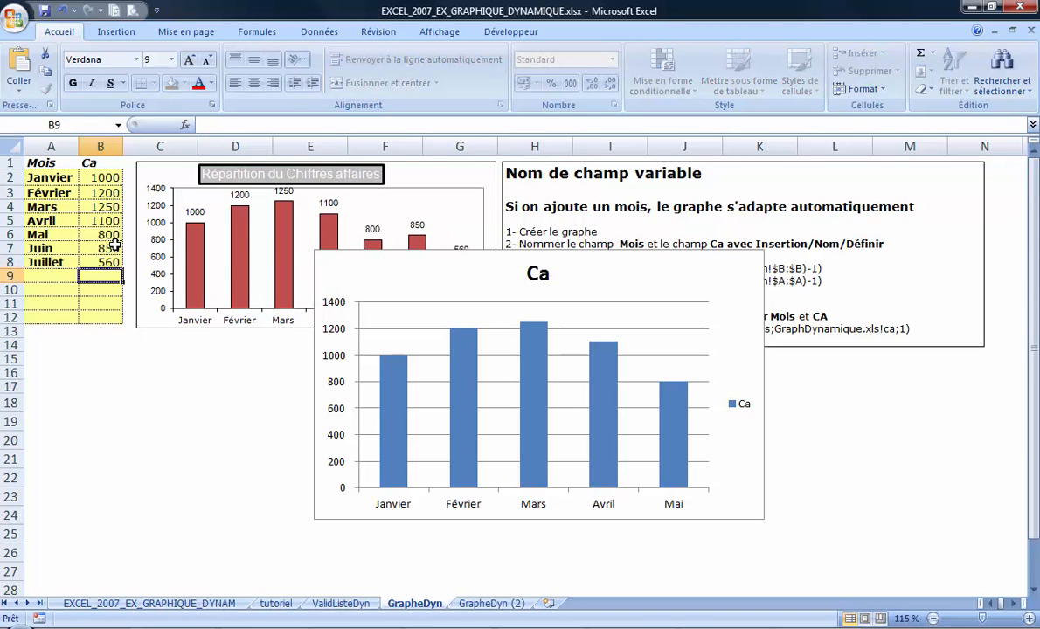
# Step: Delete the blue Ca column chart from the GrapheDyn sheet
pyautogui.click(538, 447)
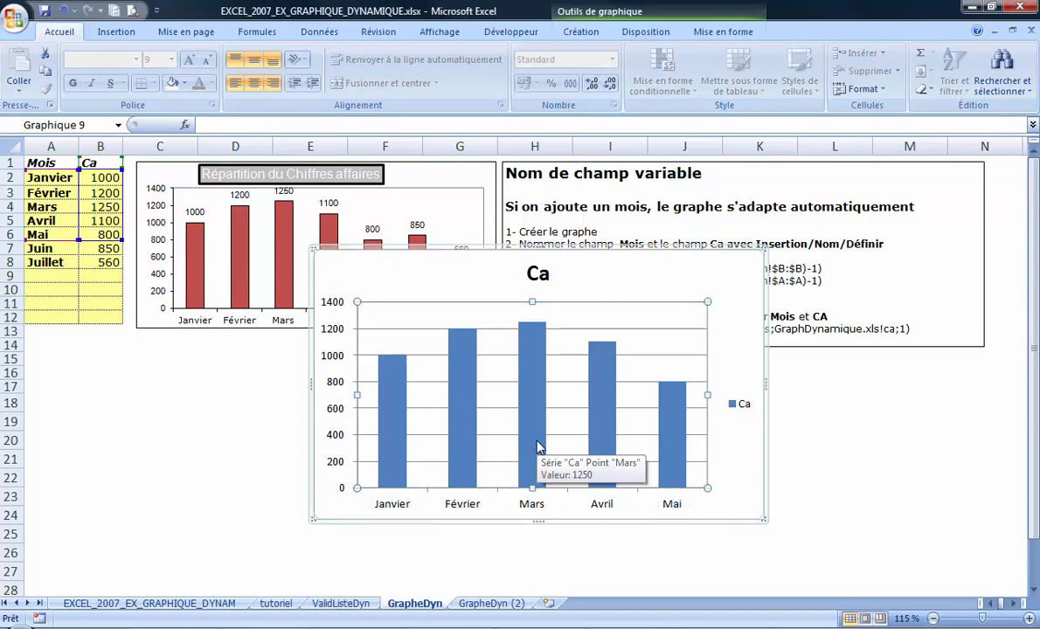
pyautogui.click(731, 475)
pyautogui.press('Delete')
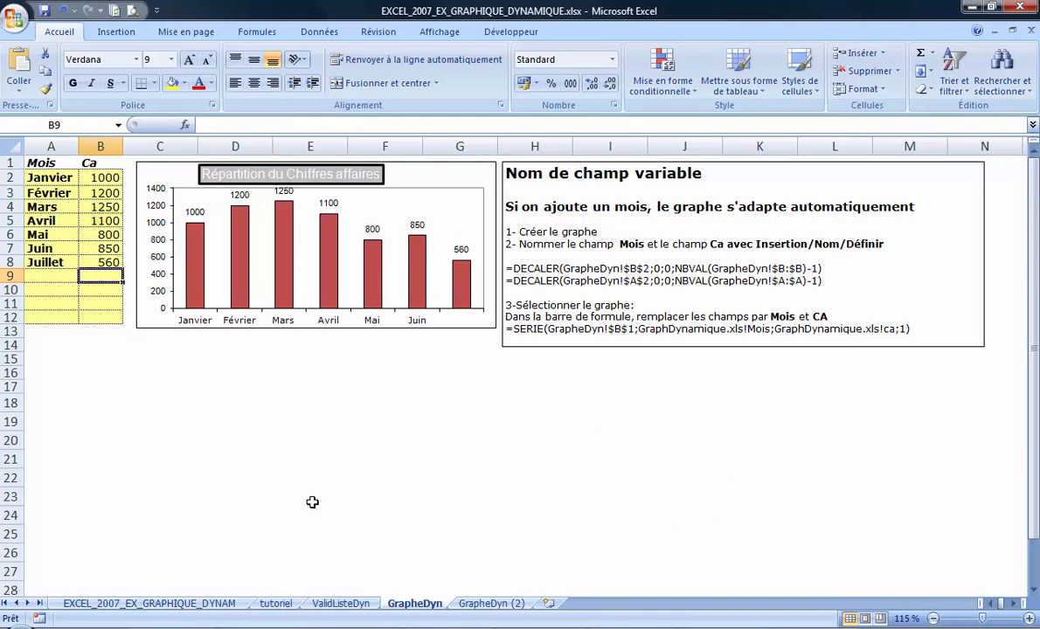
# Step: Create a PivotTable on a new worksheet from the Mois and Ca data in A1:B8
pyautogui.moveTo(105, 262); pyautogui.dragTo(55, 155)
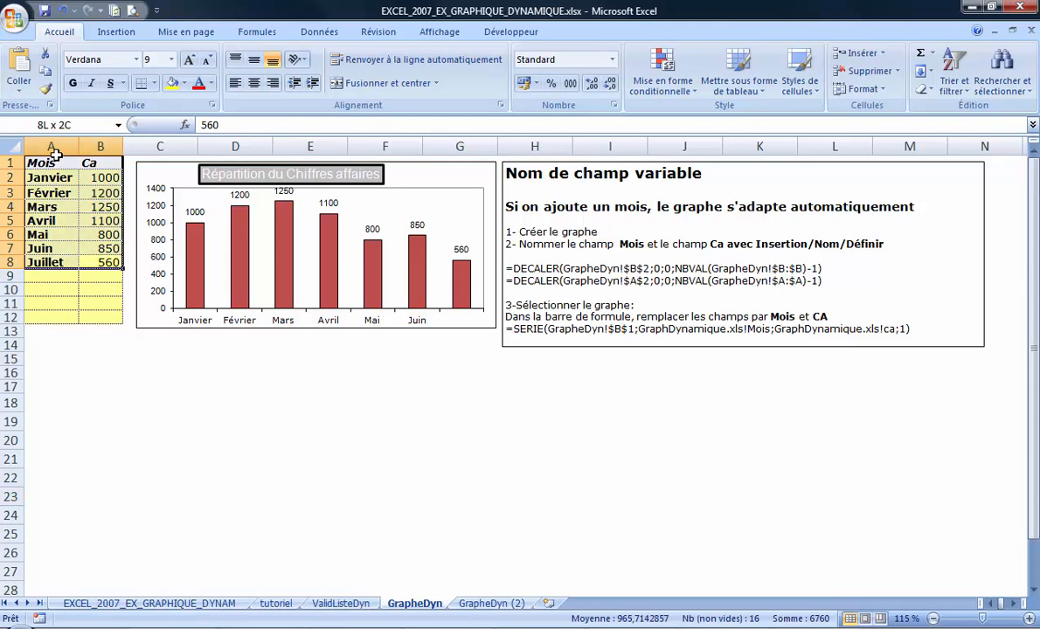
pyautogui.click(116, 31)
pyautogui.click(33, 91)
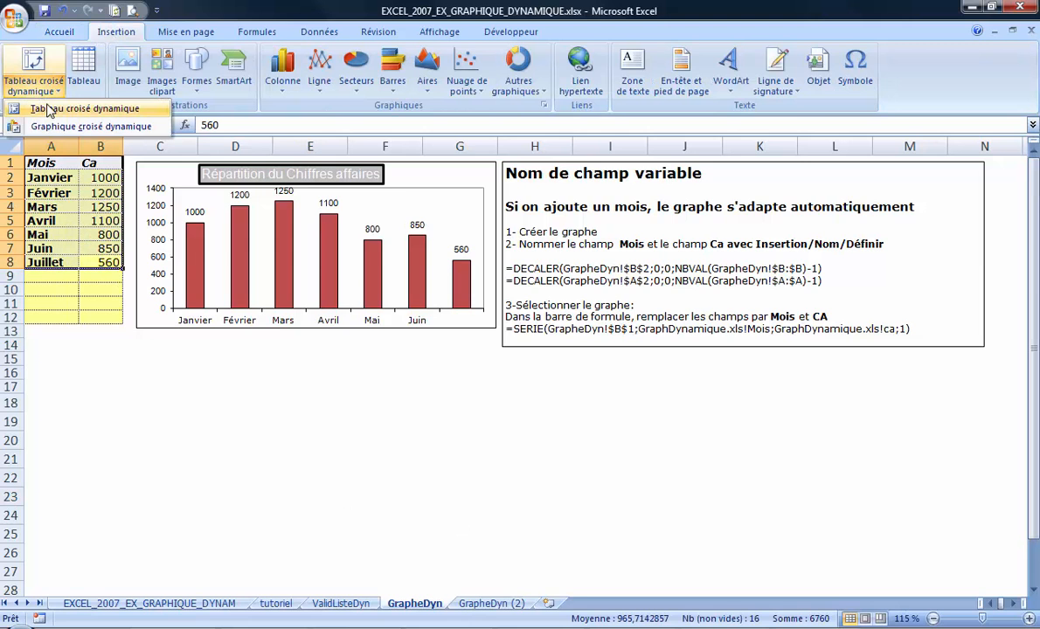
pyautogui.click(52, 109)
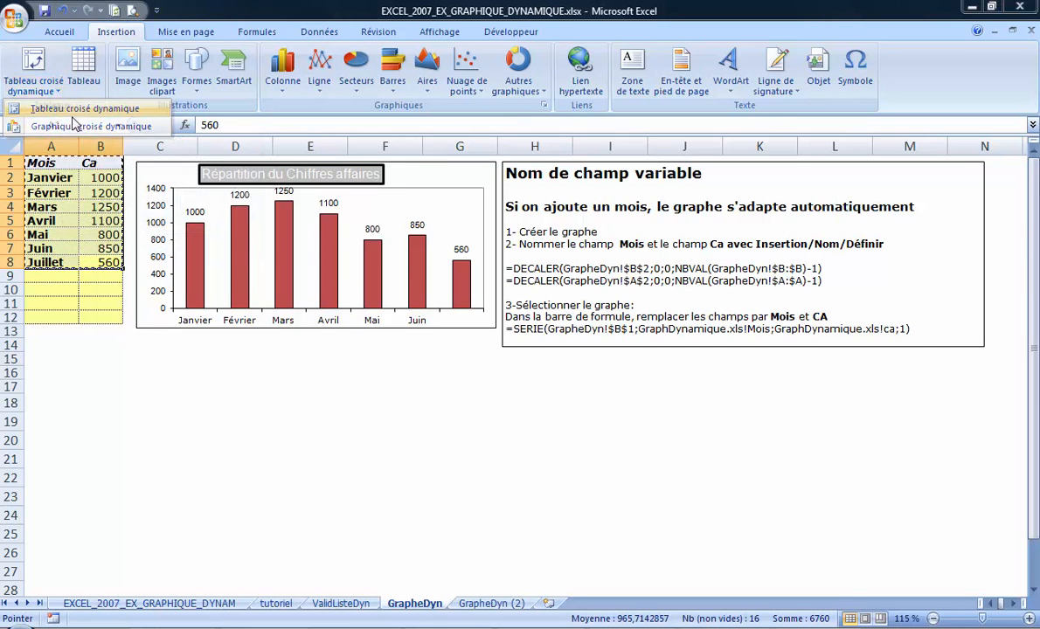
pyautogui.click(317, 473)
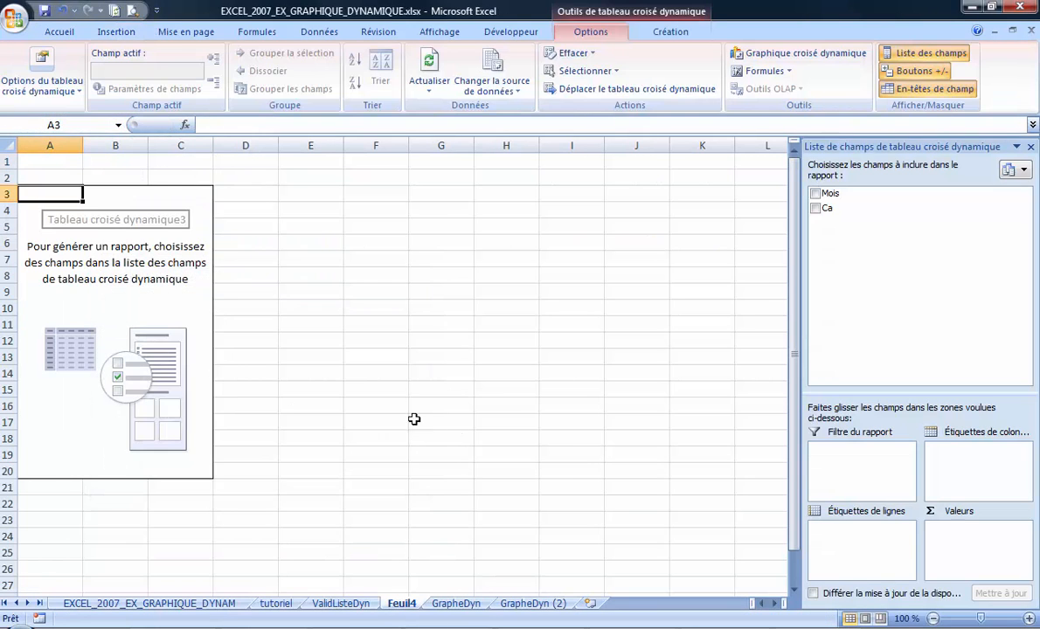
# Step: Lay out the PivotTable with Mois as row labels and the sum of Ca as values
pyautogui.moveTo(826, 194); pyautogui.dragTo(996, 542)
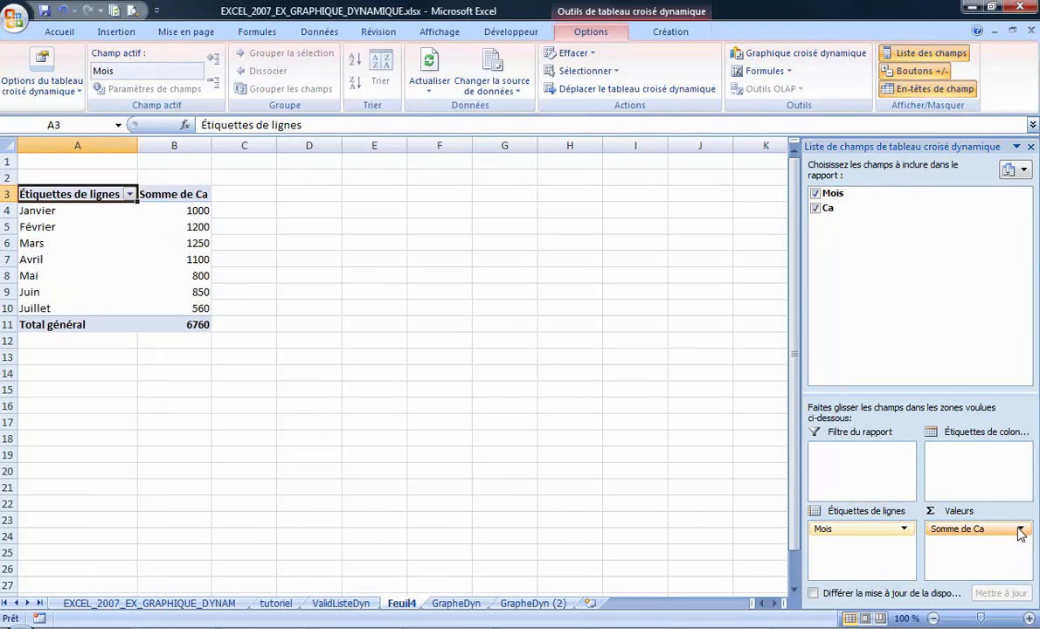
pyautogui.click(1009, 533)
pyautogui.click(549, 458)
# Step: Insert a clustered column PivotChart based on the PivotTable
pyautogui.click(98, 271)
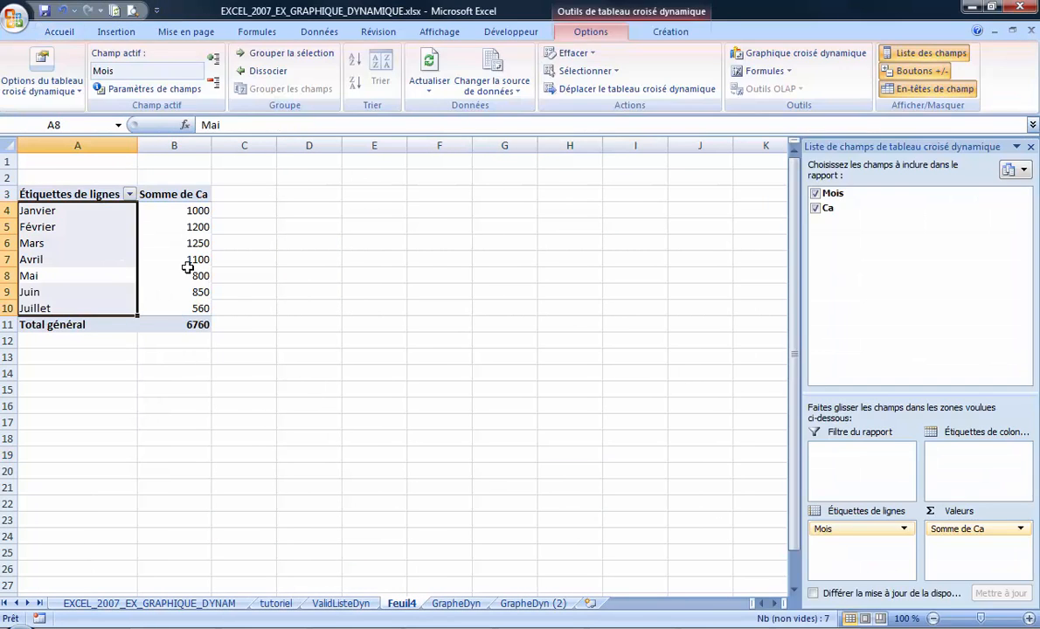
pyautogui.click(739, 53)
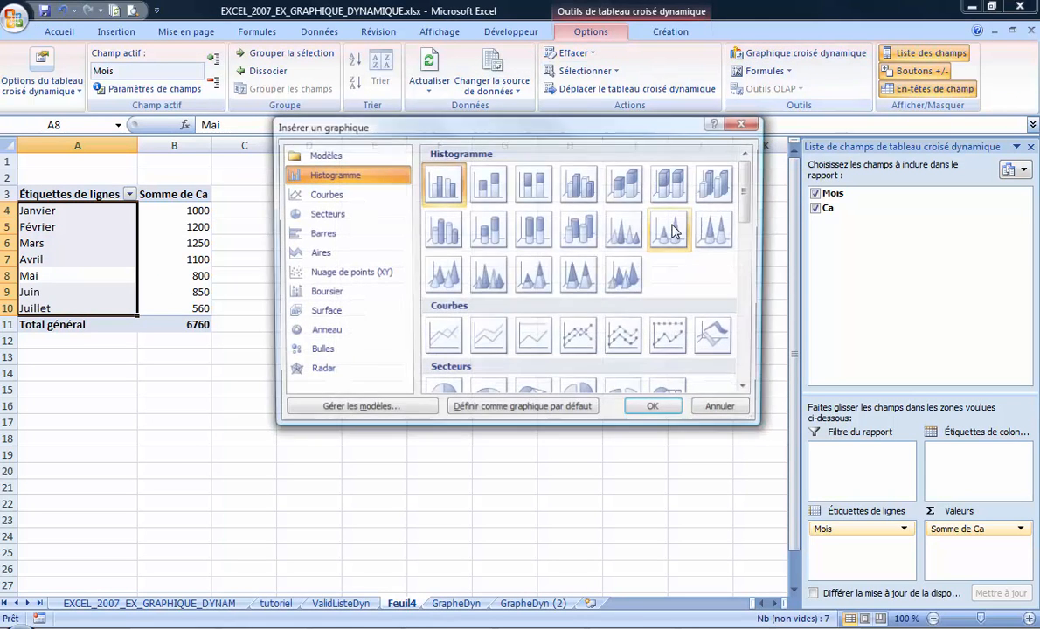
pyautogui.click(656, 410)
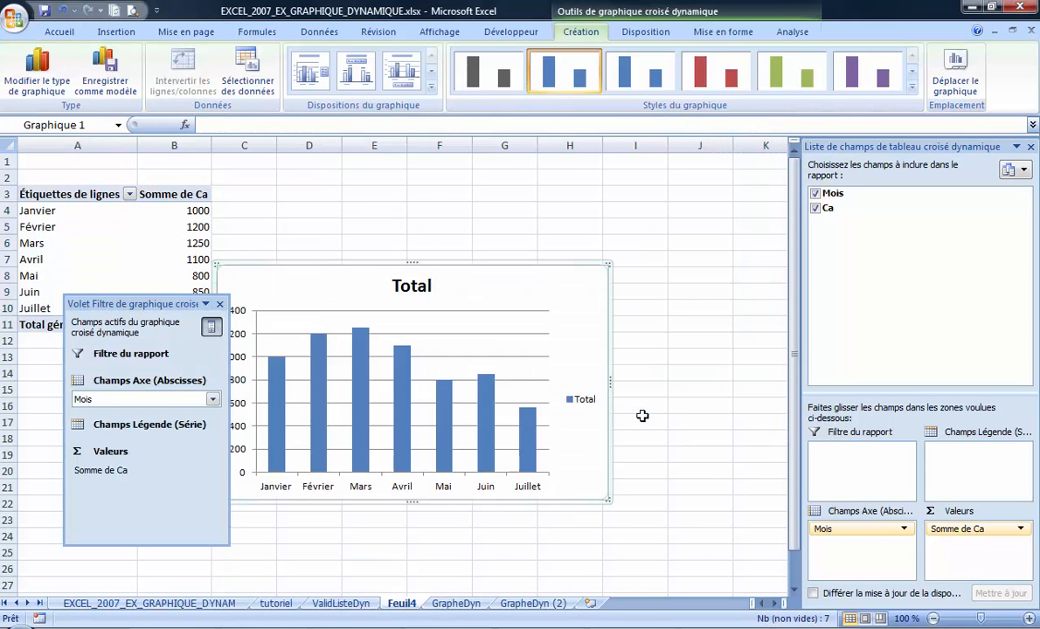
# Step: Filter the PivotChart's Mois field to show only Mai, Juin and Juillet, and close its filter pane
pyautogui.click(210, 400)
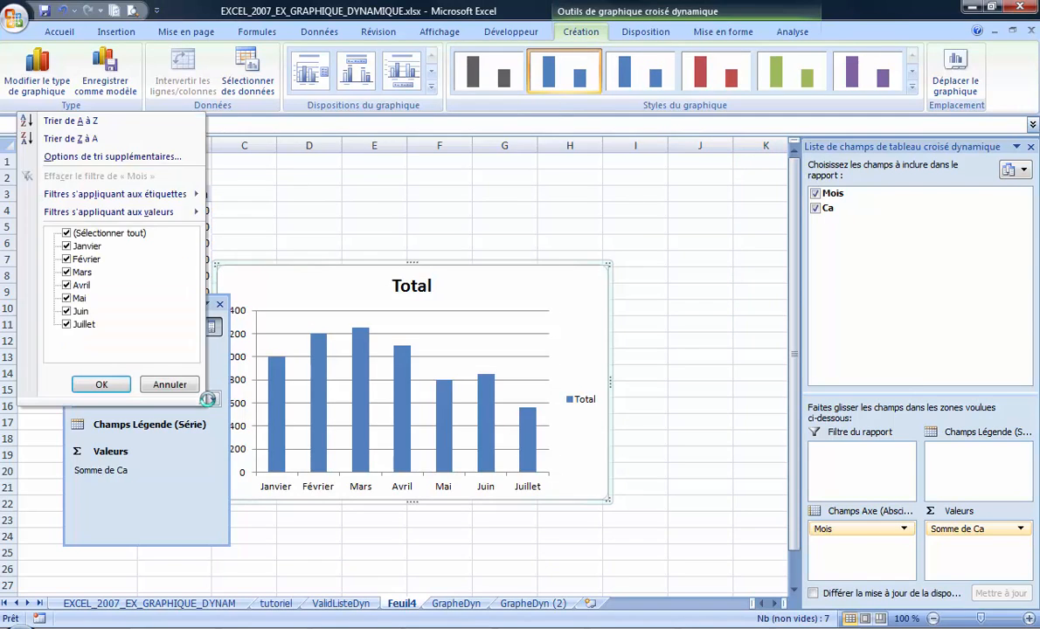
pyautogui.click(68, 325)
pyautogui.press('space')
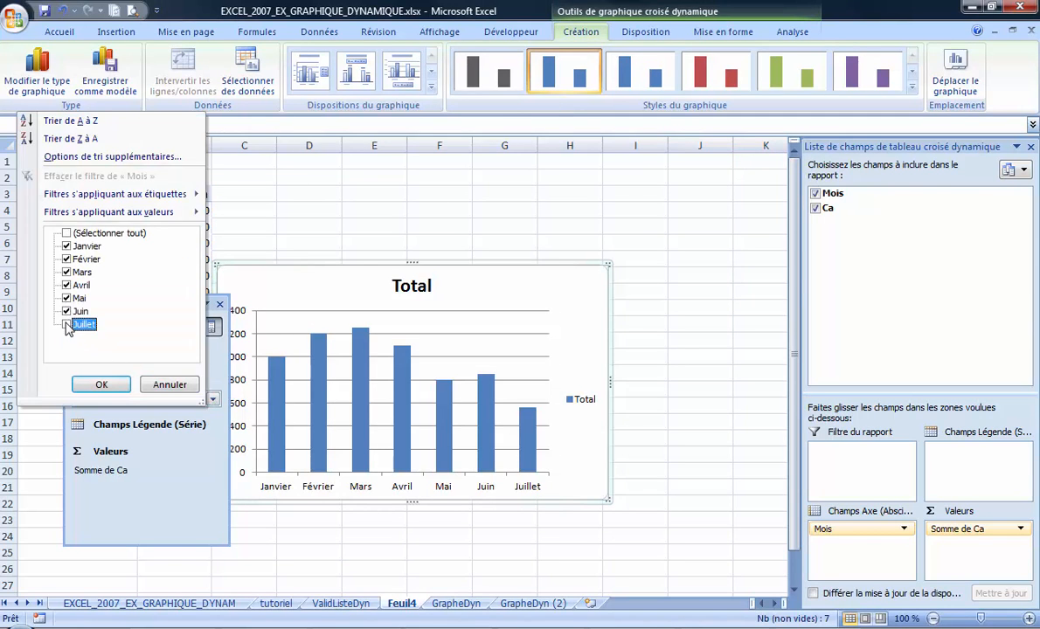
pyautogui.click(67, 285)
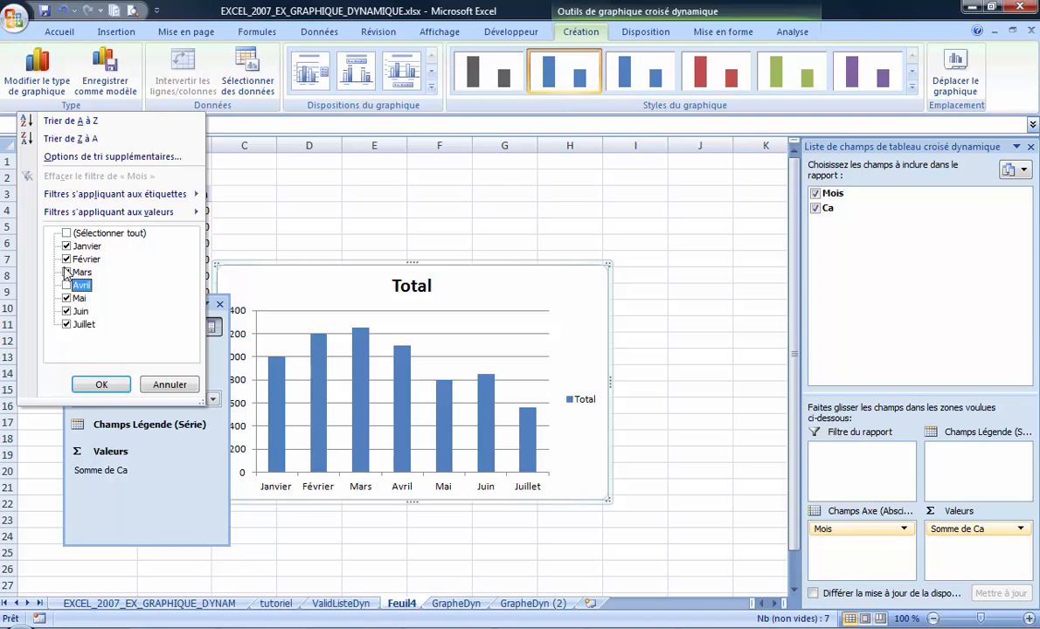
pyautogui.click(67, 273)
pyautogui.click(67, 259)
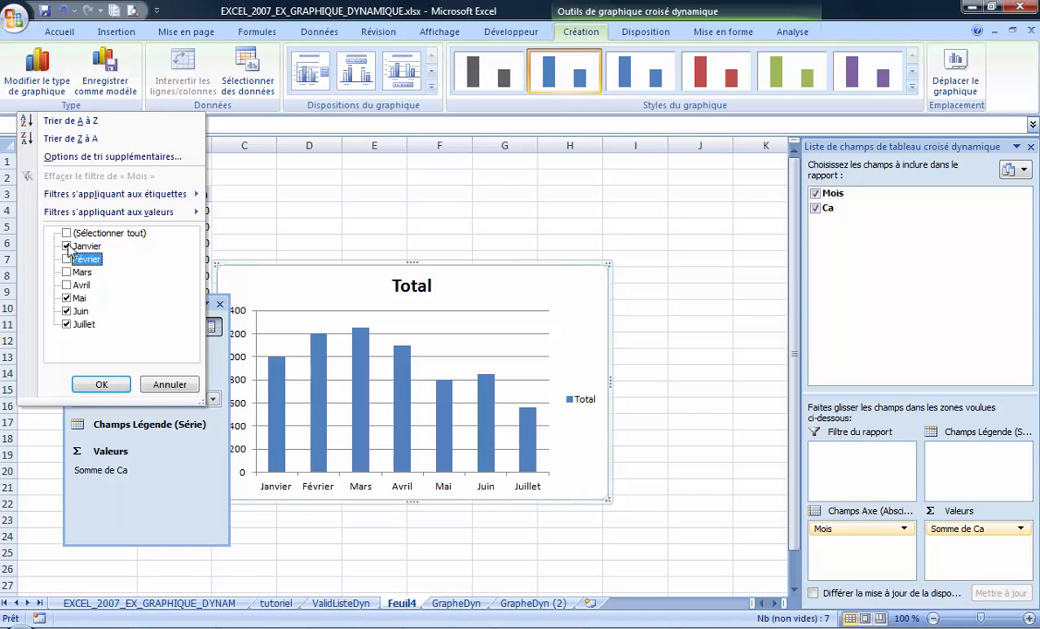
pyautogui.click(66, 246)
pyautogui.click(101, 385)
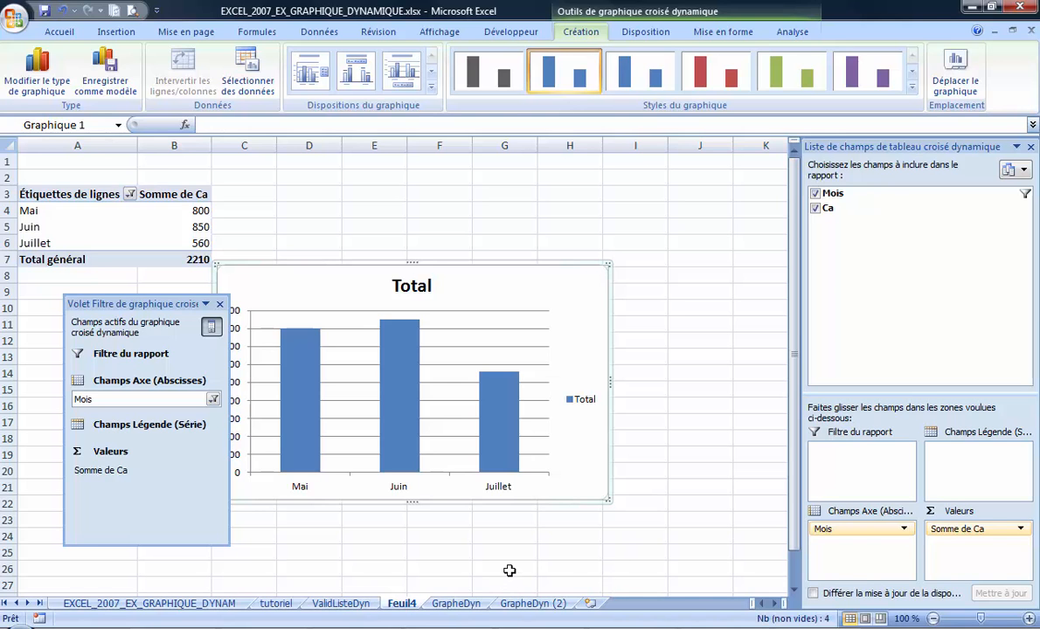
pyautogui.click(219, 303)
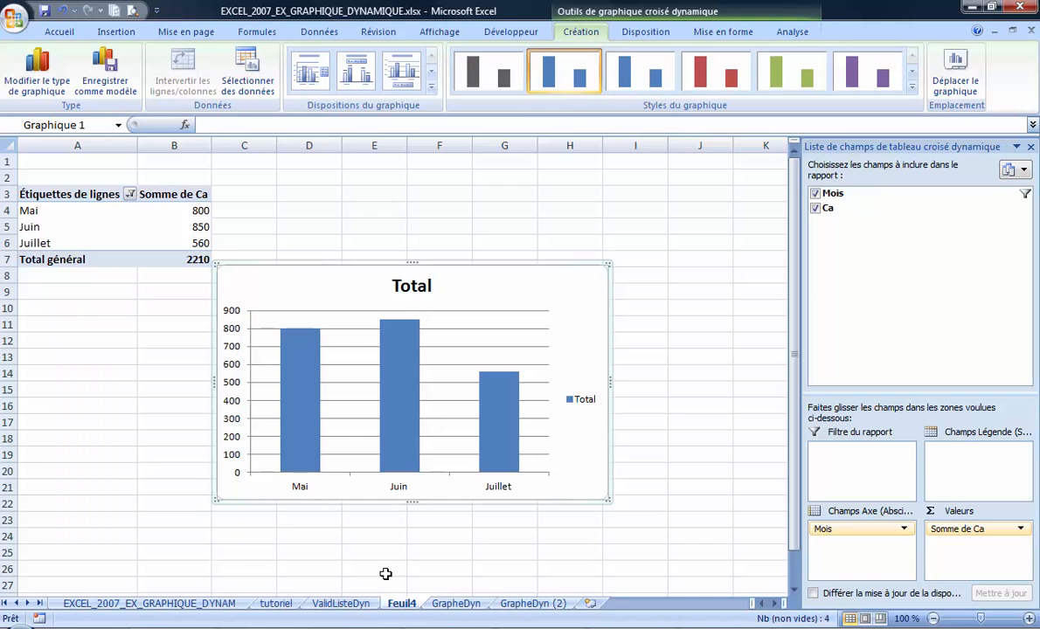
# Step: Delete the Feuil4 worksheet containing the PivotTable and PivotChart
pyautogui.rightClick(406, 616)
pyautogui.click(407, 453)
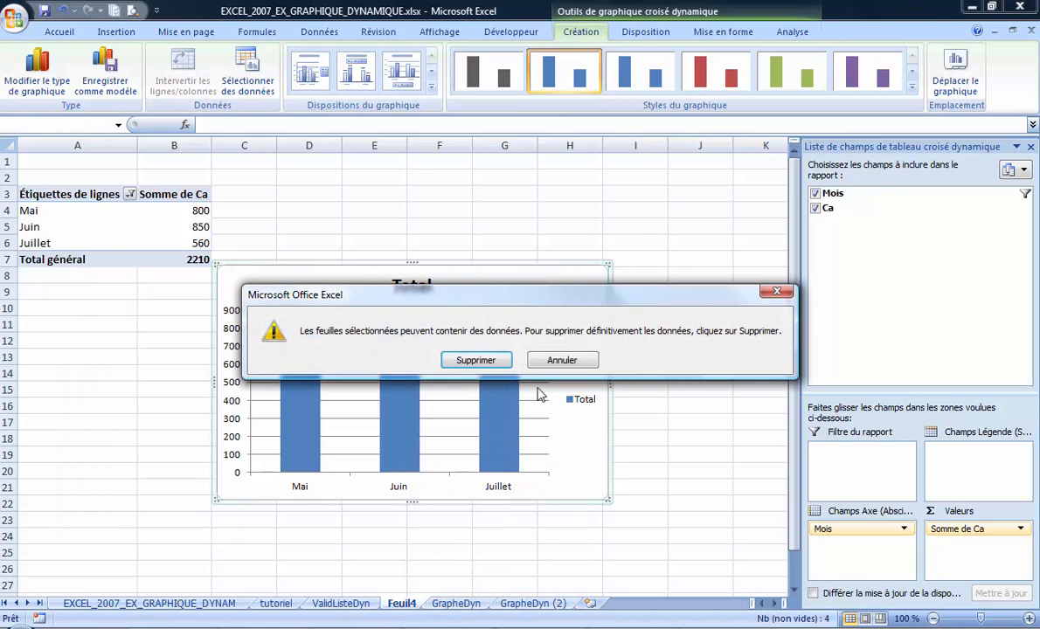
pyautogui.press('Return')
# Step: Highlight the Mois column and the Ca column in turn to review the chart's source data
pyautogui.click(460, 516)
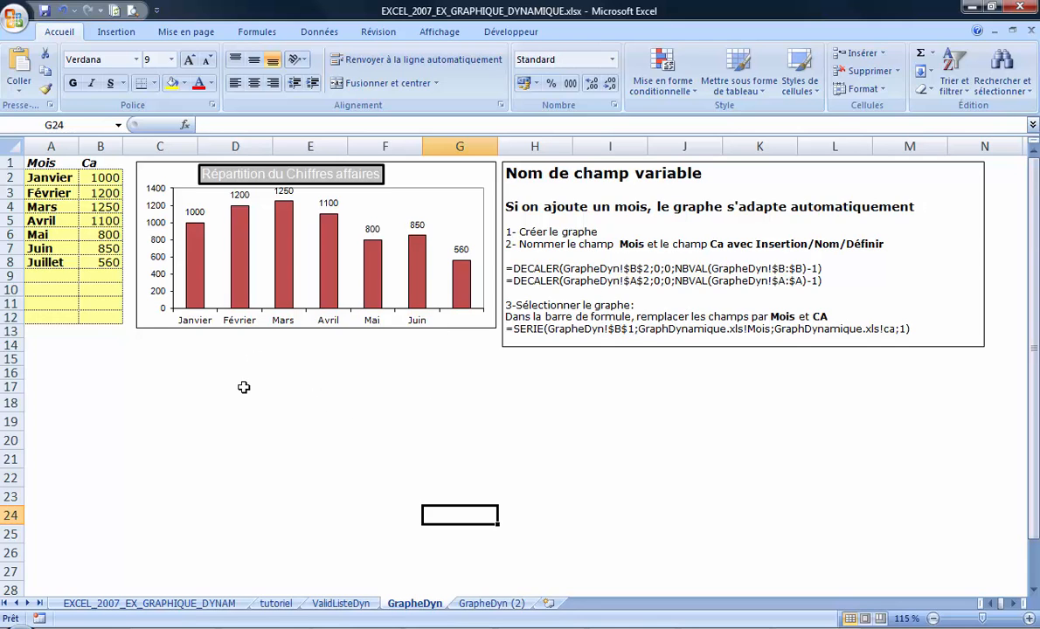
pyautogui.click(52, 145)
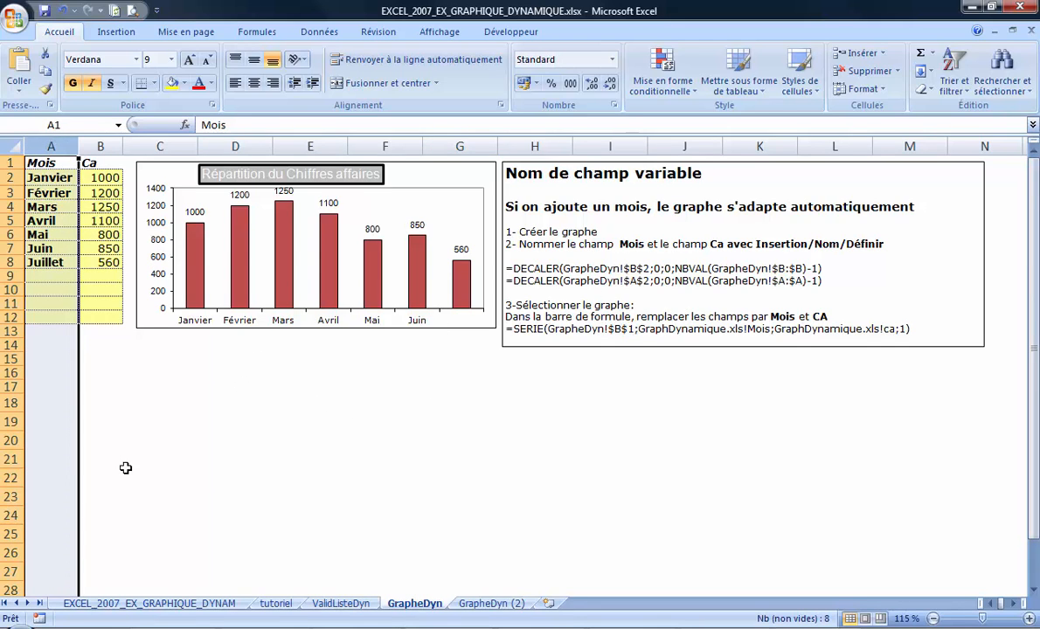
pyautogui.click(101, 147)
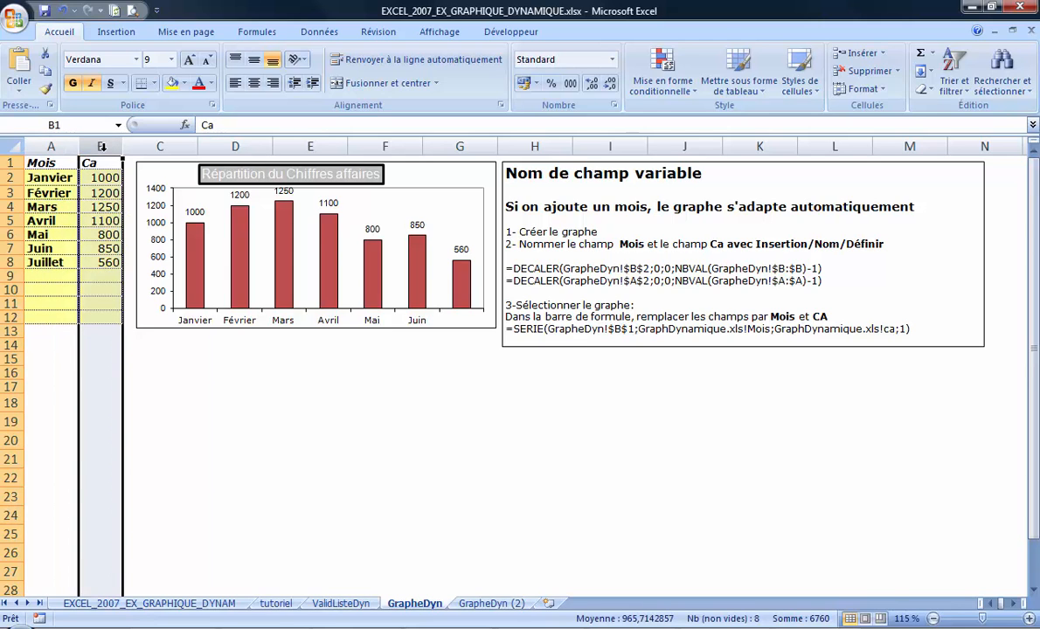
# Step: Examine the Mois and Ca headers, the Mois column and the two DECALER formulas in the explanatory text box
pyautogui.moveTo(68, 164); pyautogui.dragTo(117, 166)
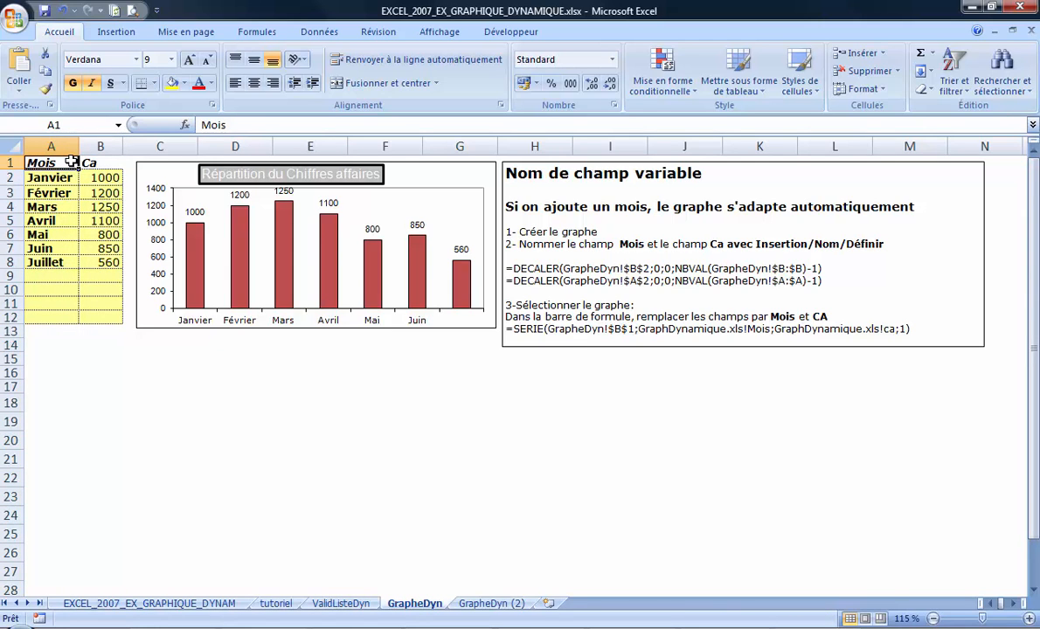
pyautogui.click(117, 164)
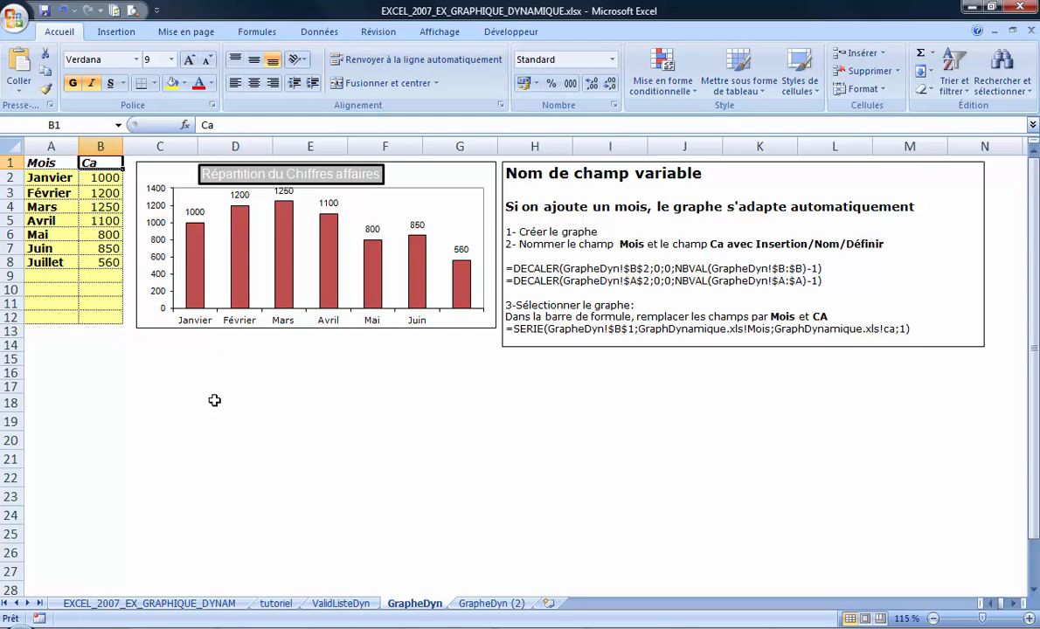
pyautogui.click(52, 147)
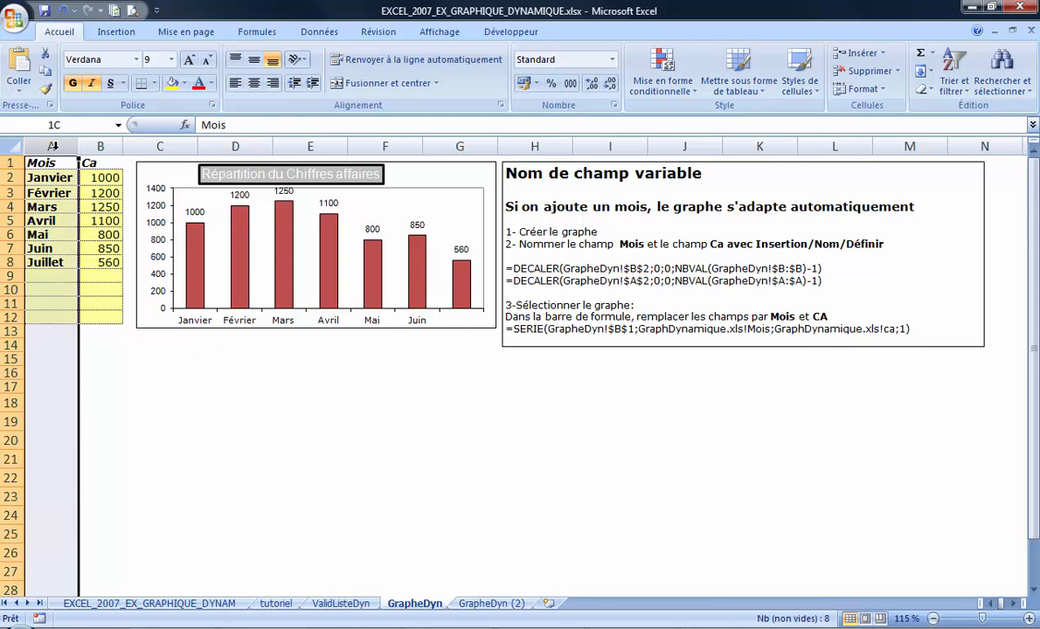
pyautogui.moveTo(41, 220); pyautogui.dragTo(42, 279)
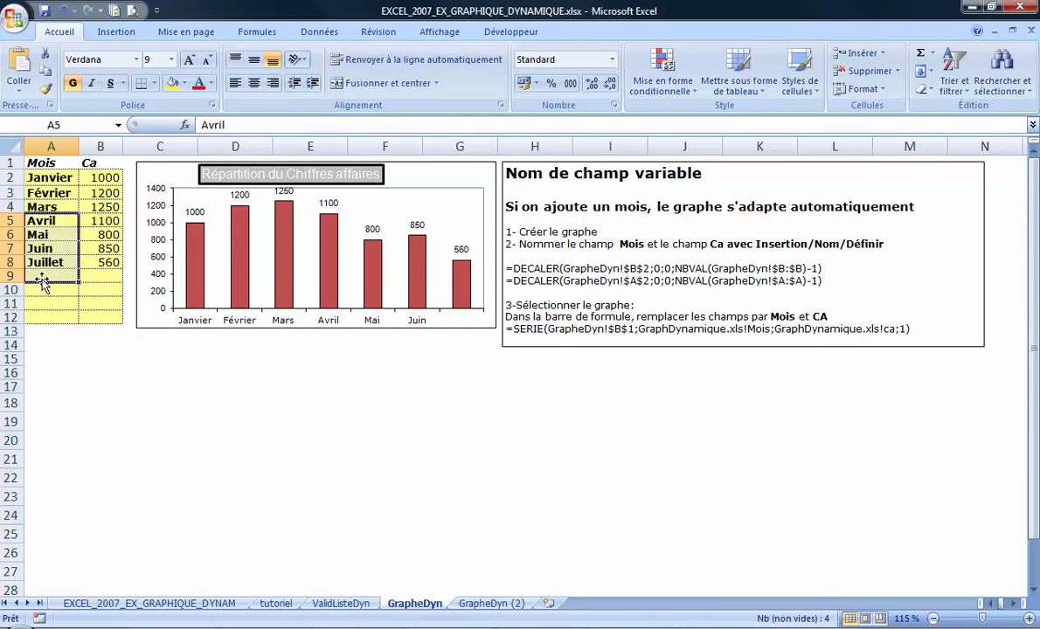
pyautogui.click(50, 145)
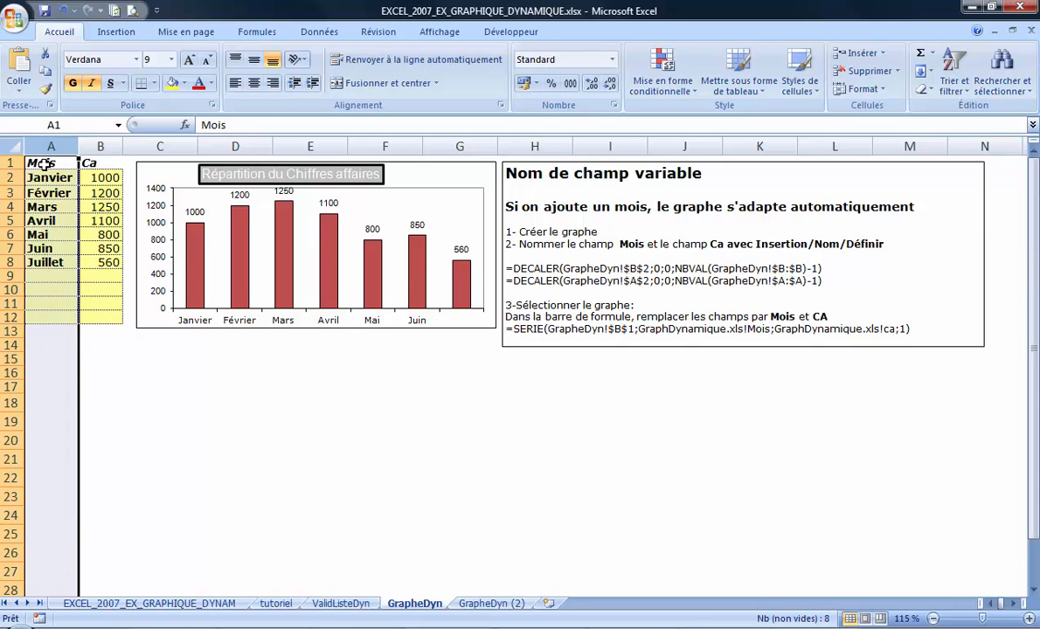
pyautogui.click(833, 270)
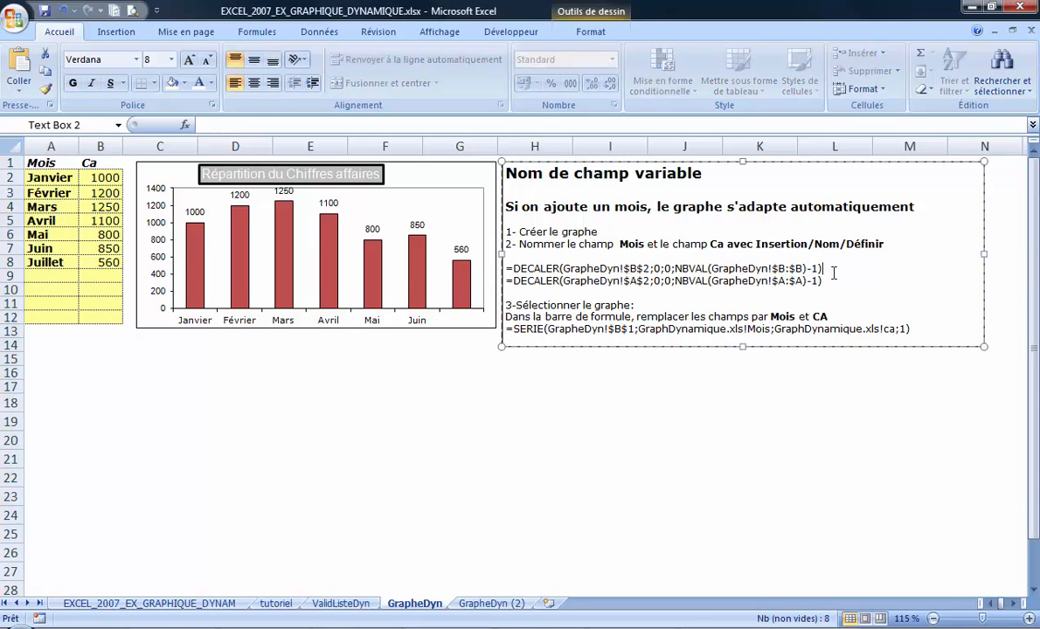
pyautogui.tripleClick(631, 284)
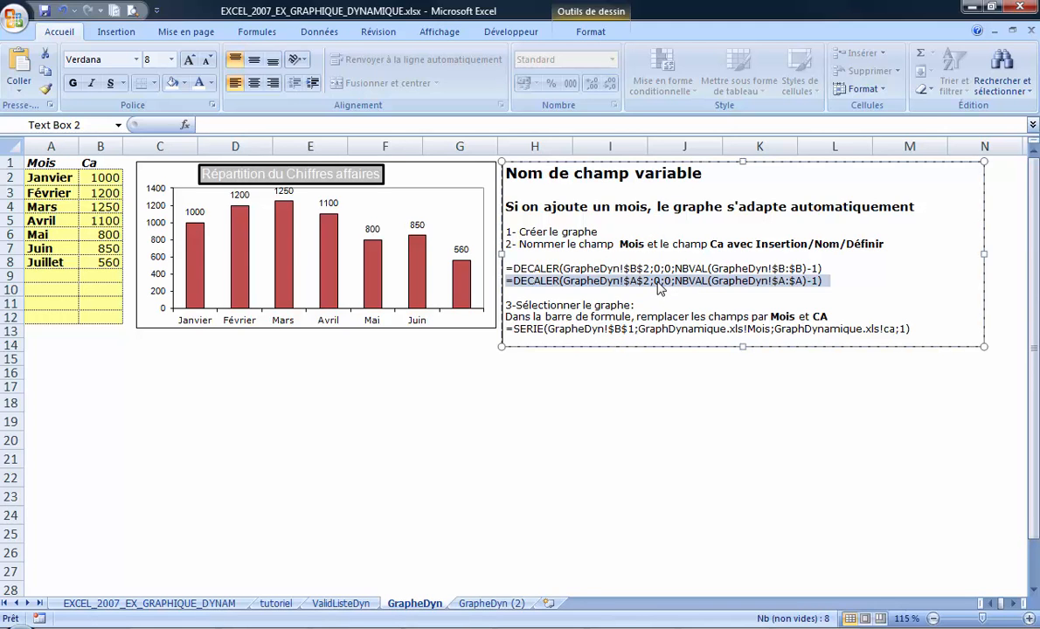
# Step: Start a DECALER formula in cell I21 to view the function's arguments, and discard the entry
pyautogui.click(573, 452)
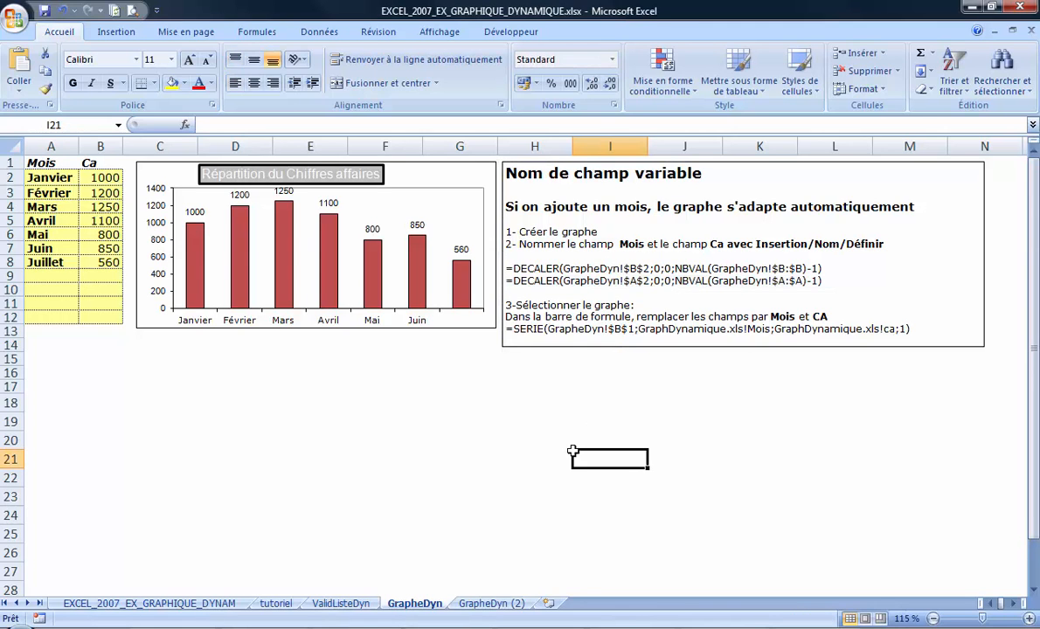
pyautogui.write('=decale')
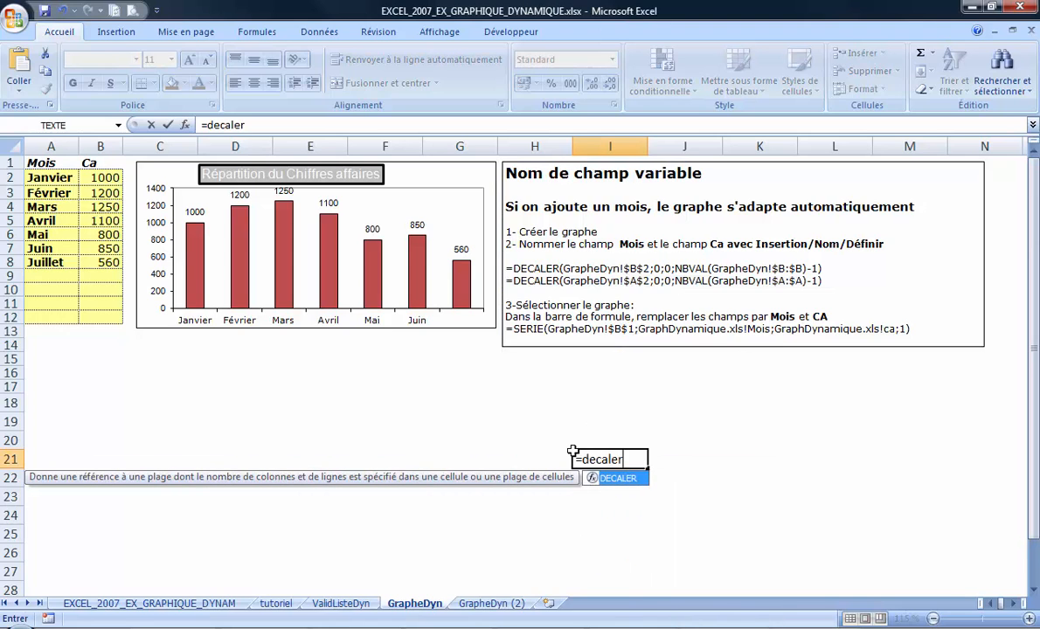
pyautogui.write('r')
pyautogui.doubleClick(642, 477)
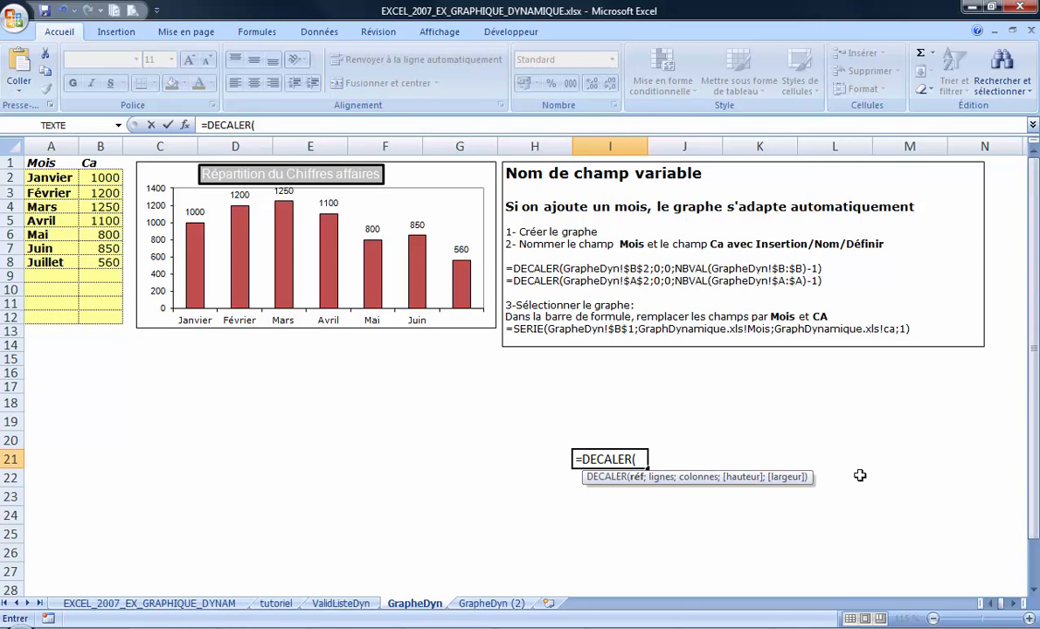
pyautogui.press('BackSpace')
pyautogui.press('BackSpace')
pyautogui.press('BackSpace')
pyautogui.press('BackSpace')
pyautogui.press('BackSpace')
pyautogui.press('BackSpace')
pyautogui.press('BackSpace')
pyautogui.press('BackSpace')
pyautogui.press('BackSpace')
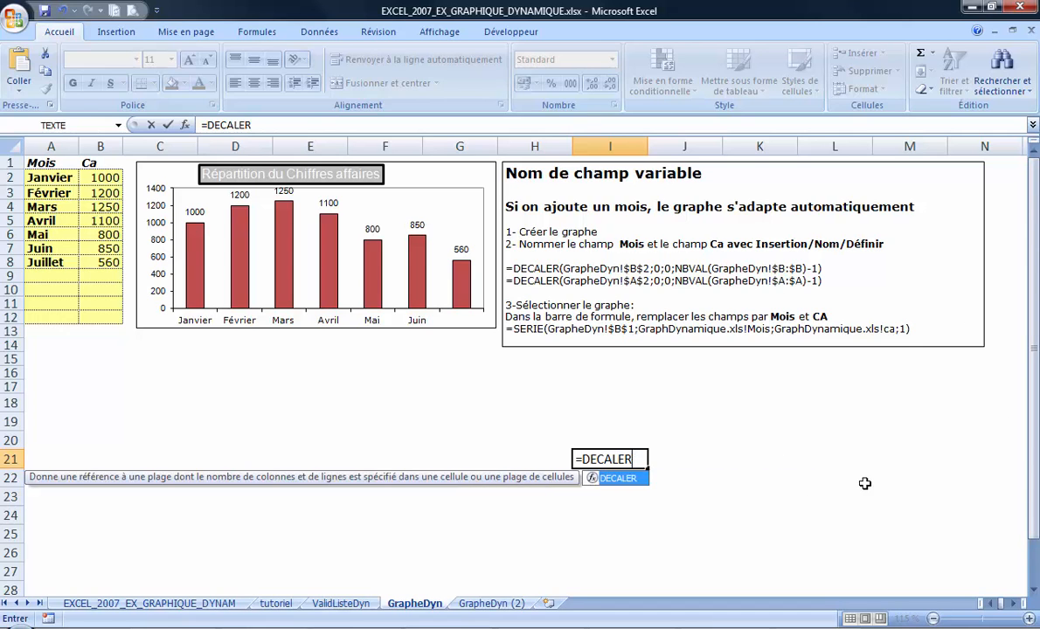
pyautogui.click(760, 478)
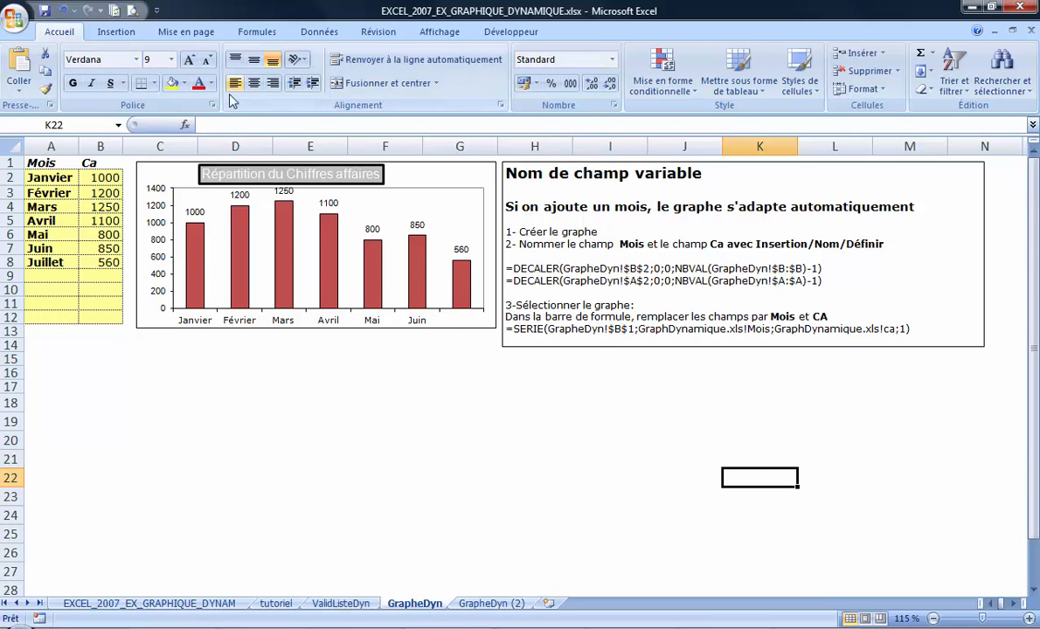
# Step: Open the Name Manager and examine each argument of the DECALER formula behind the name ca
pyautogui.click(319, 31)
pyautogui.click(262, 35)
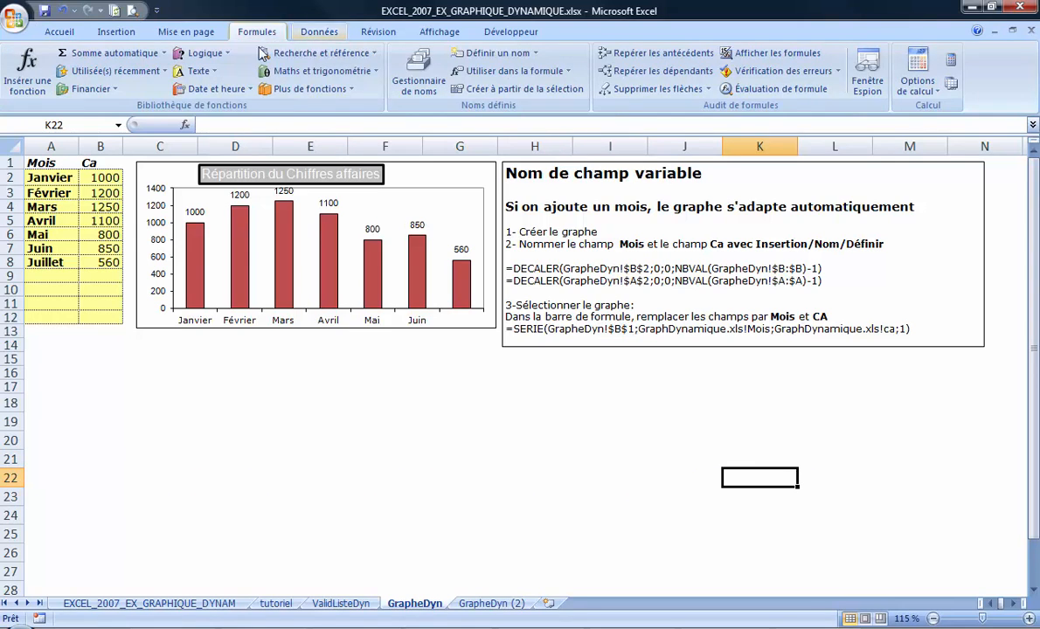
pyautogui.click(420, 77)
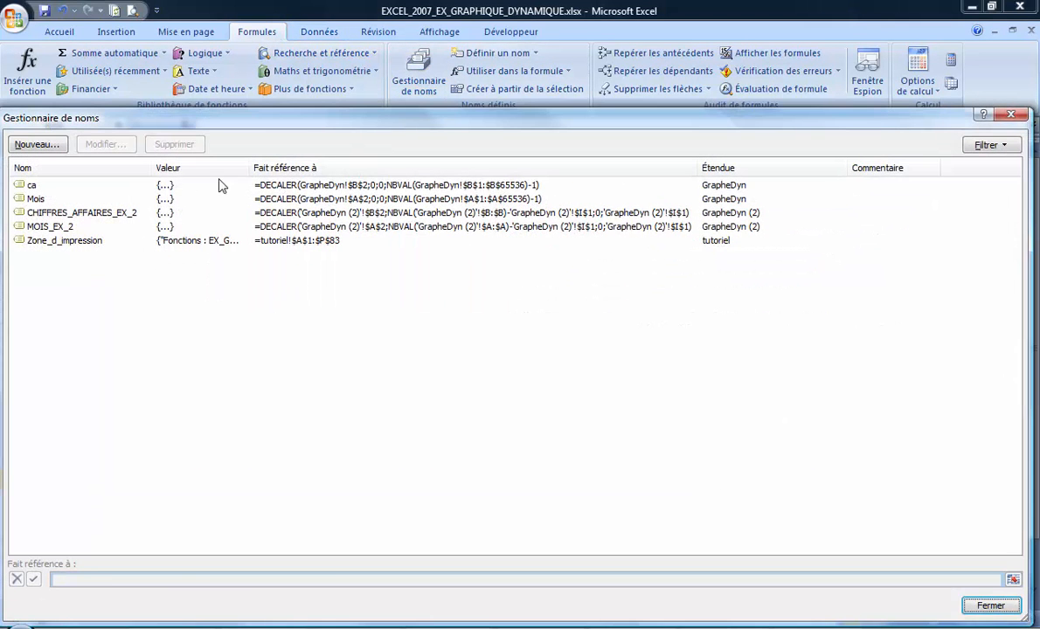
pyautogui.click(98, 182)
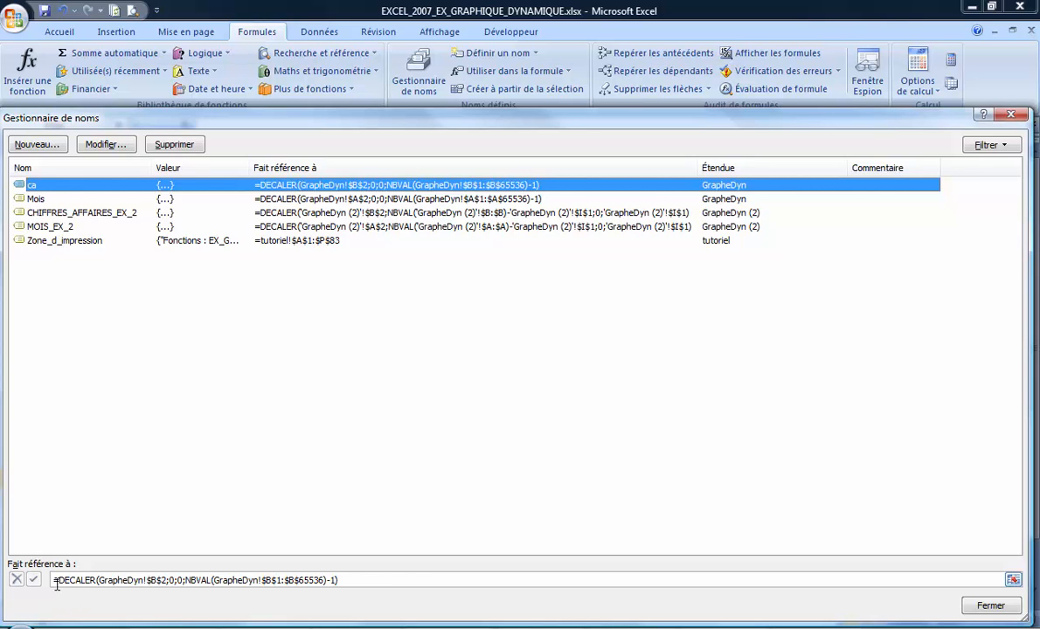
pyautogui.moveTo(56, 584); pyautogui.dragTo(166, 581)
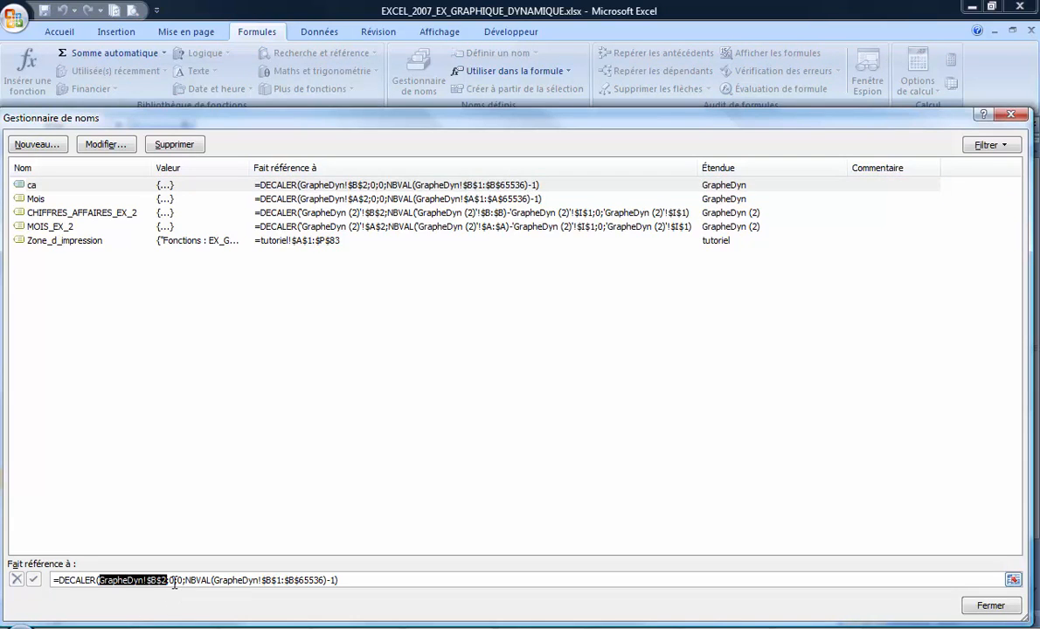
pyautogui.click(171, 581)
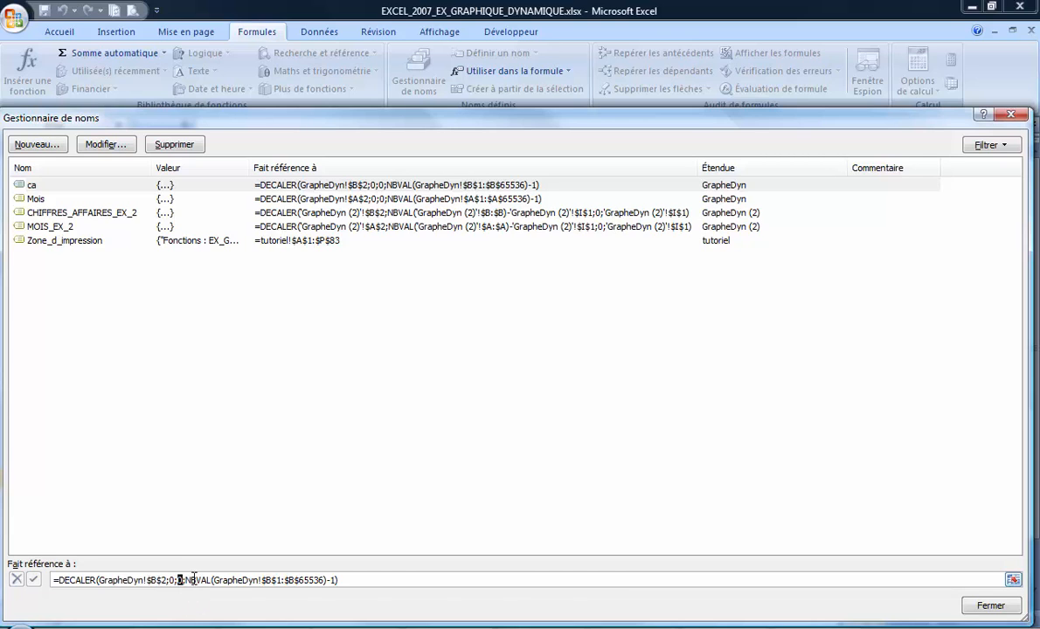
pyautogui.moveTo(186, 580); pyautogui.dragTo(333, 584)
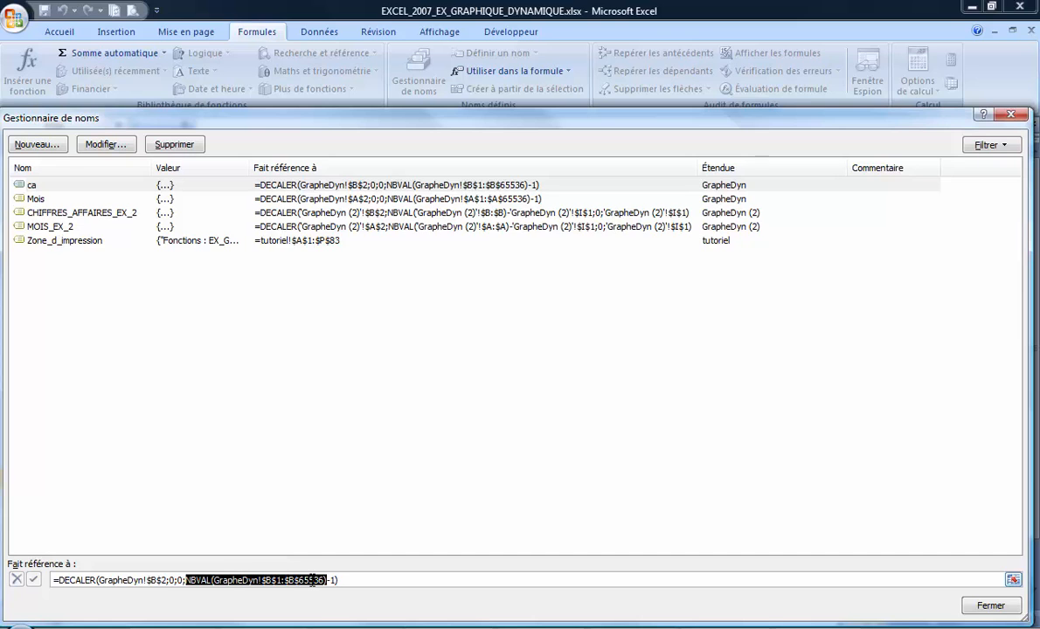
pyautogui.click(356, 583)
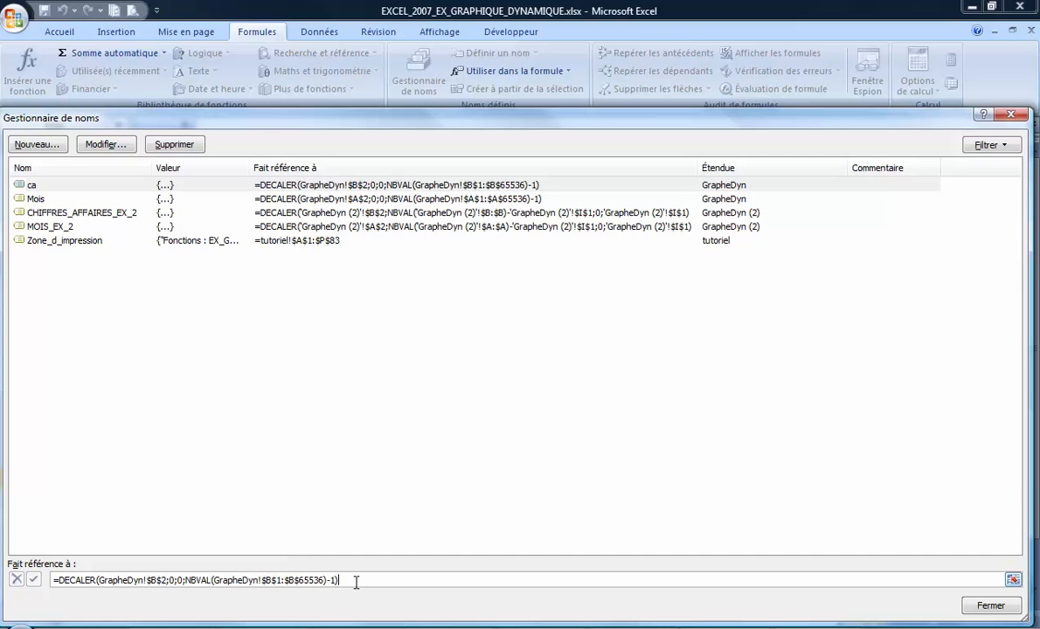
# Step: Examine the DECALER formula of the name Mois, moving the Name Manager aside to see its range on the sheet
pyautogui.click(96, 198)
pyautogui.click(373, 582)
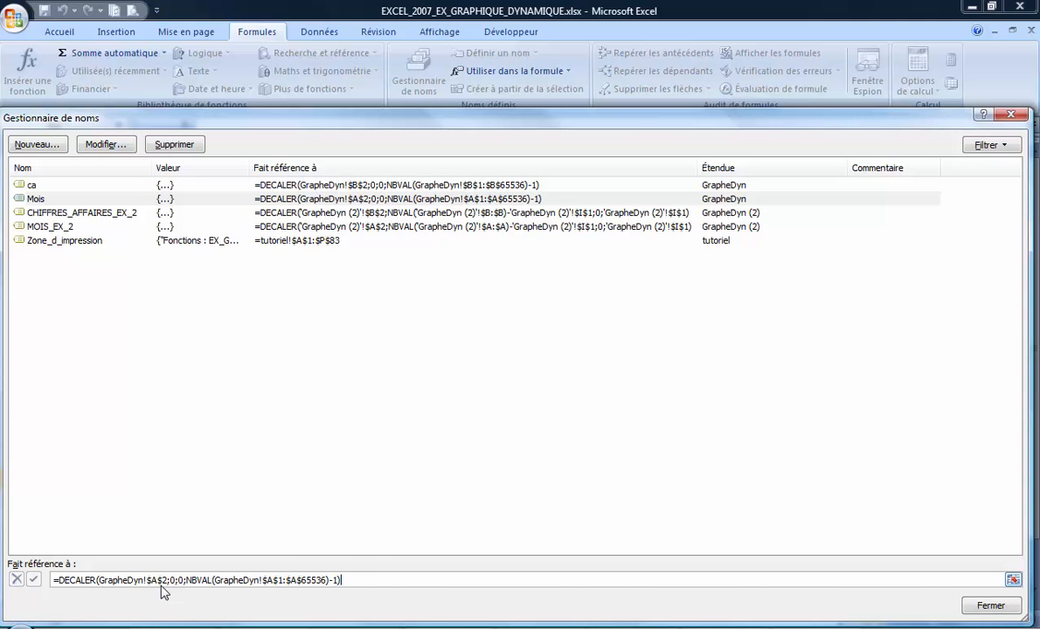
pyautogui.moveTo(157, 116); pyautogui.dragTo(371, 37)
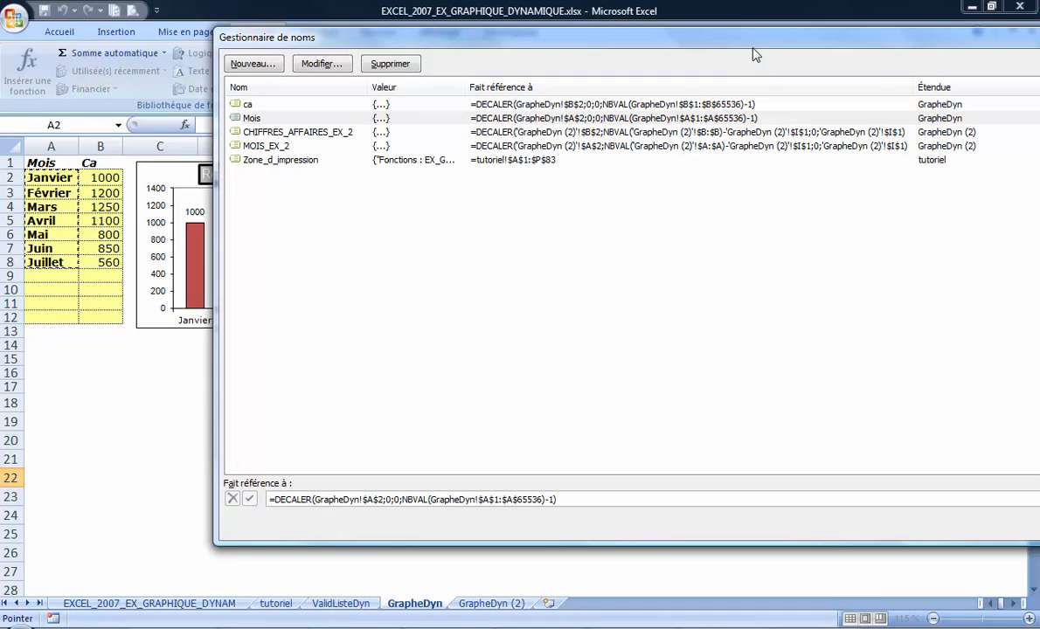
pyautogui.moveTo(753, 50); pyautogui.dragTo(560, 76)
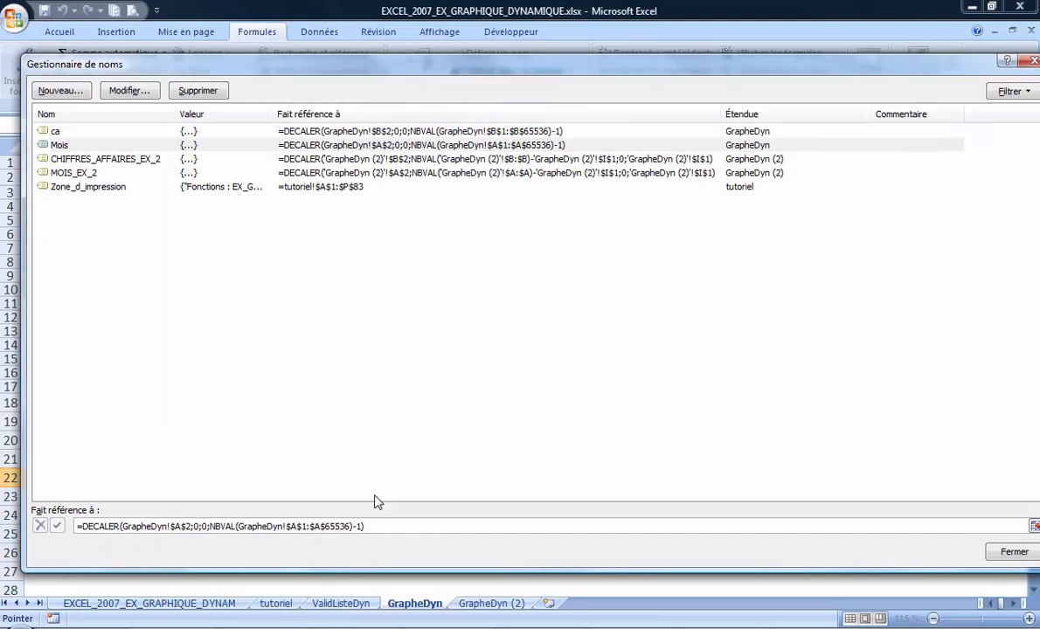
pyautogui.click(308, 526)
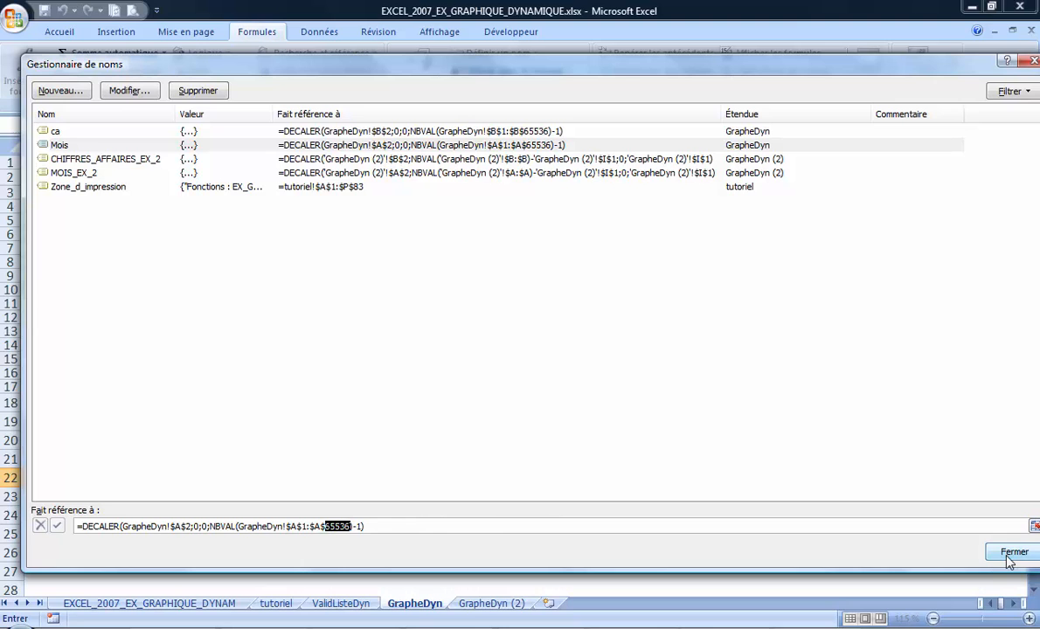
# Step: Examine the formulas of the names CHIFFRES_AFFAIRES_EX_2 and MOIS_EX_2, and close the Name Manager
pyautogui.click(475, 159)
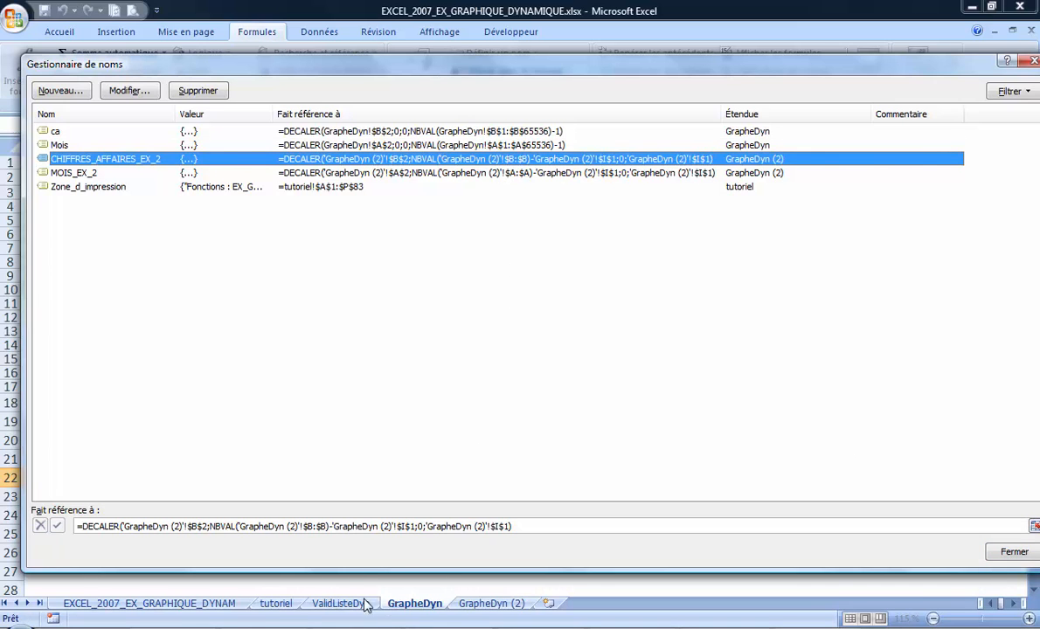
pyautogui.doubleClick(322, 526)
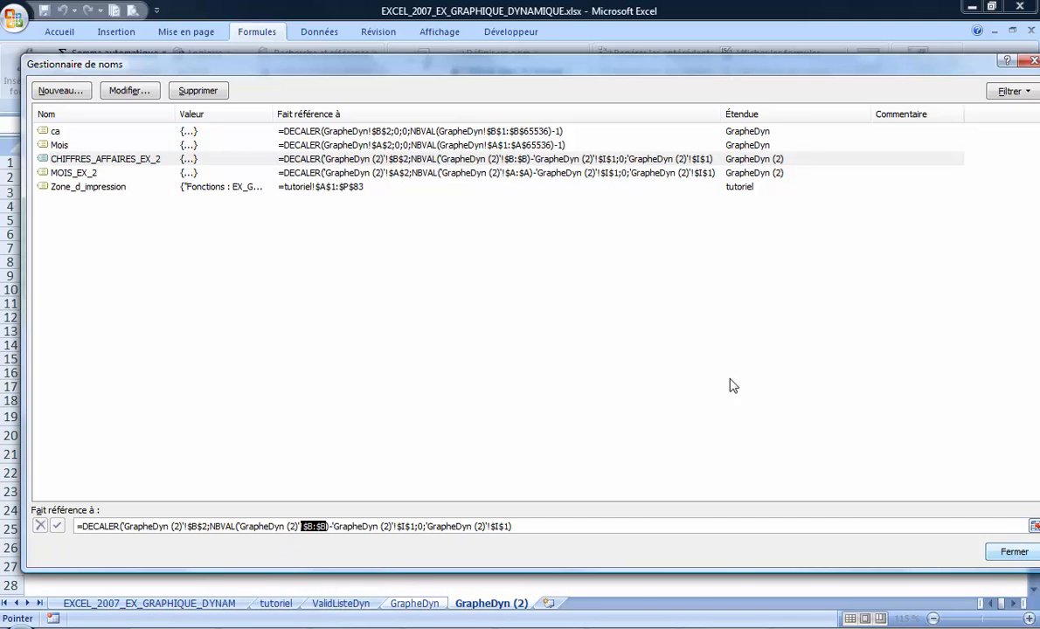
pyautogui.click(511, 173)
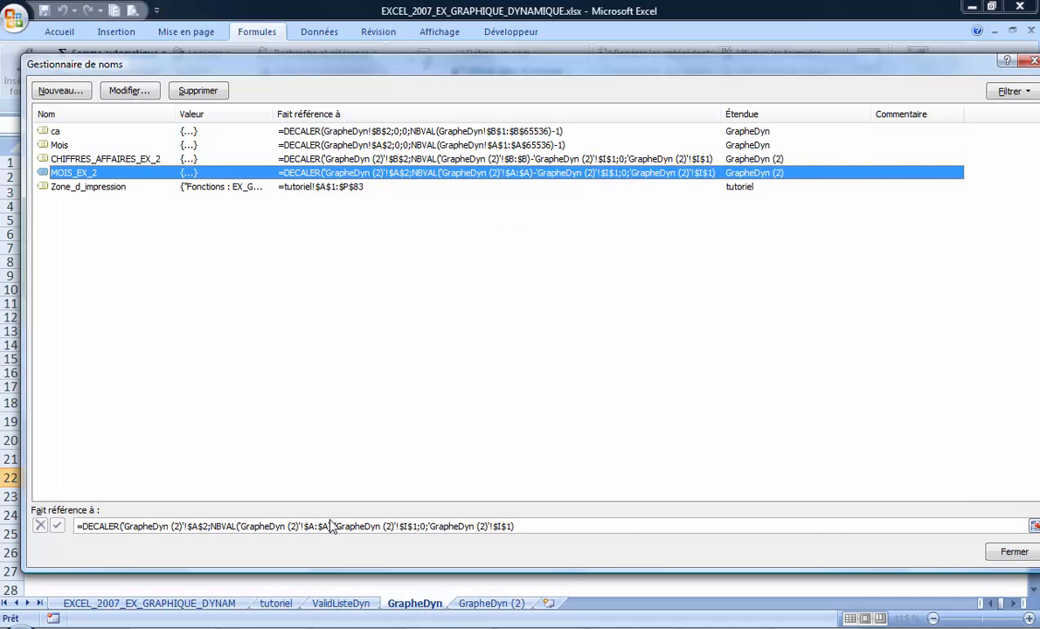
pyautogui.click(1005, 553)
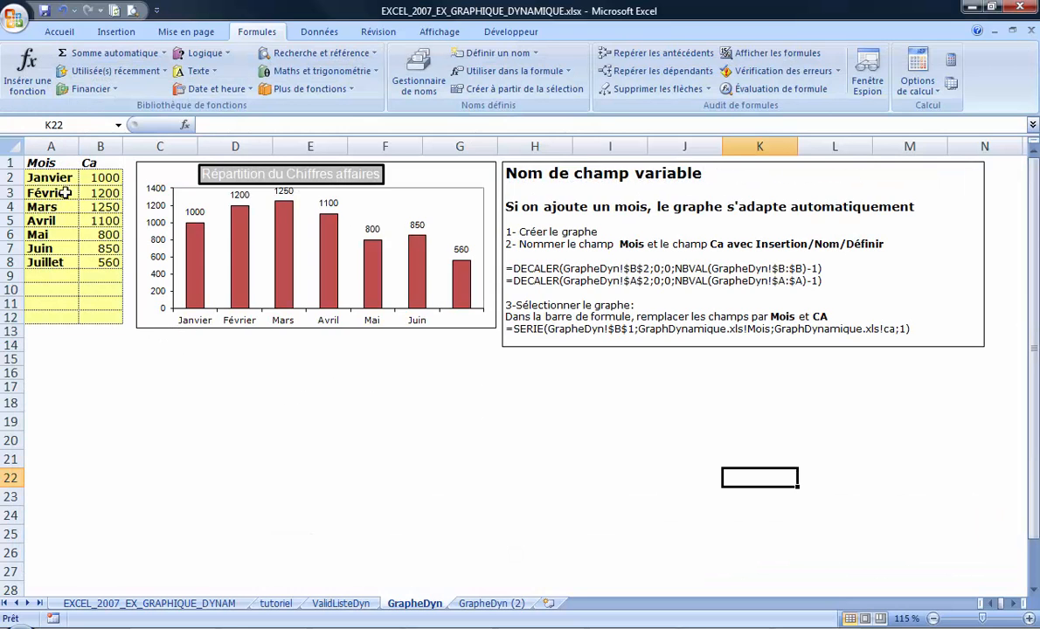
# Step: Reopen the Name Manager, review the definitions of ca and Mois once more, and close it
pyautogui.click(416, 83)
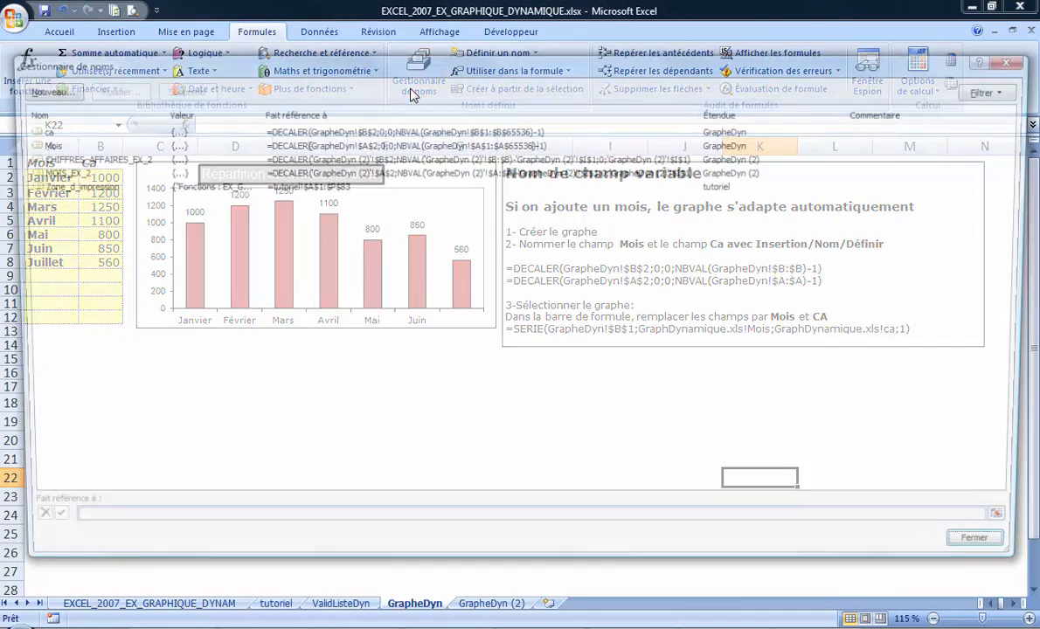
pyautogui.click(365, 523)
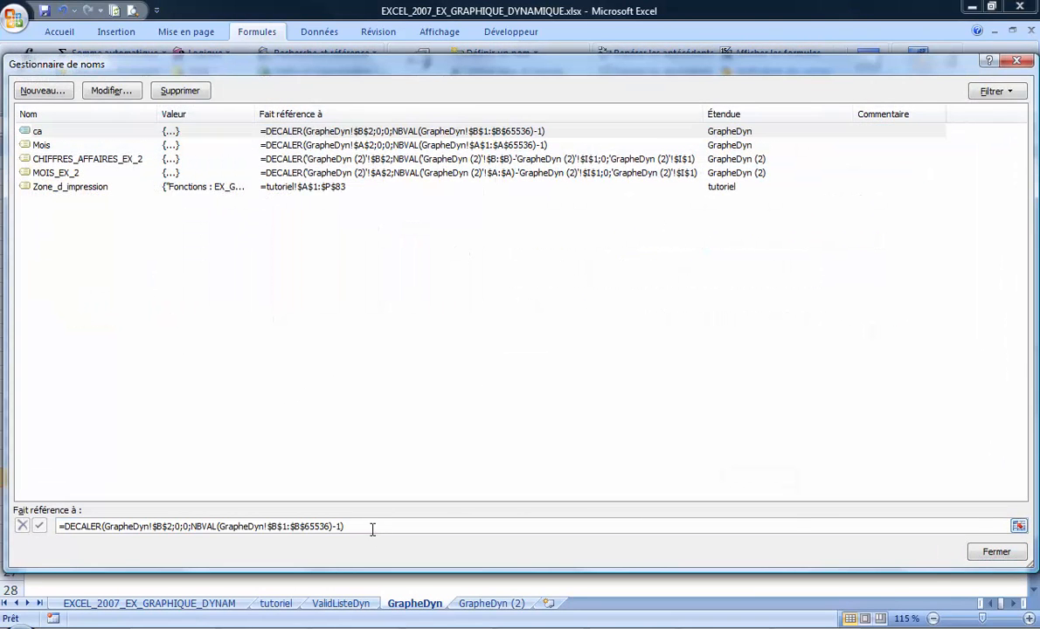
pyautogui.click(44, 145)
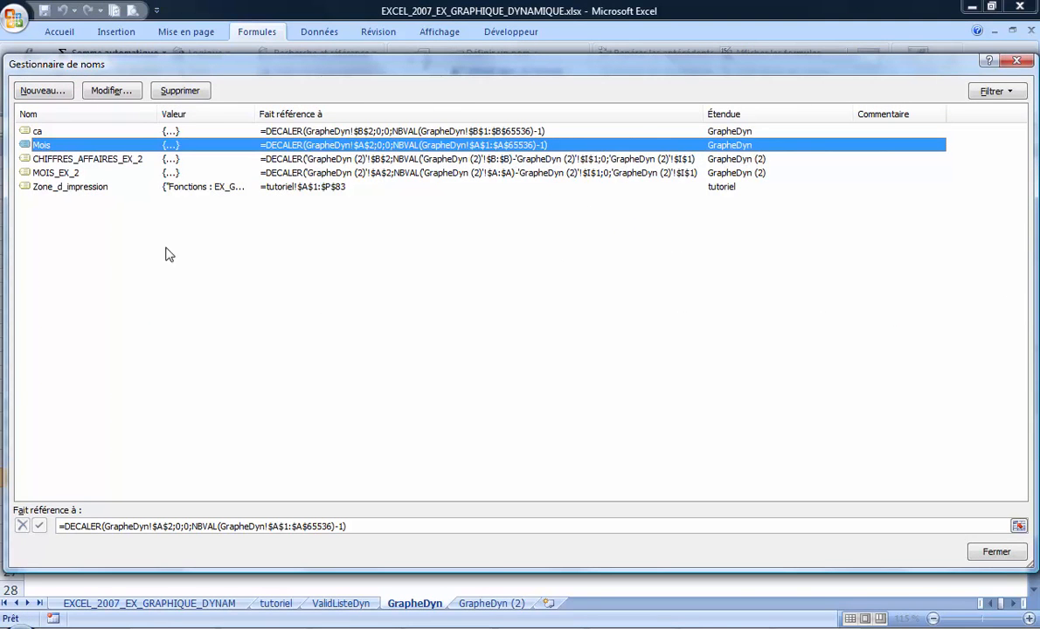
pyautogui.click(996, 552)
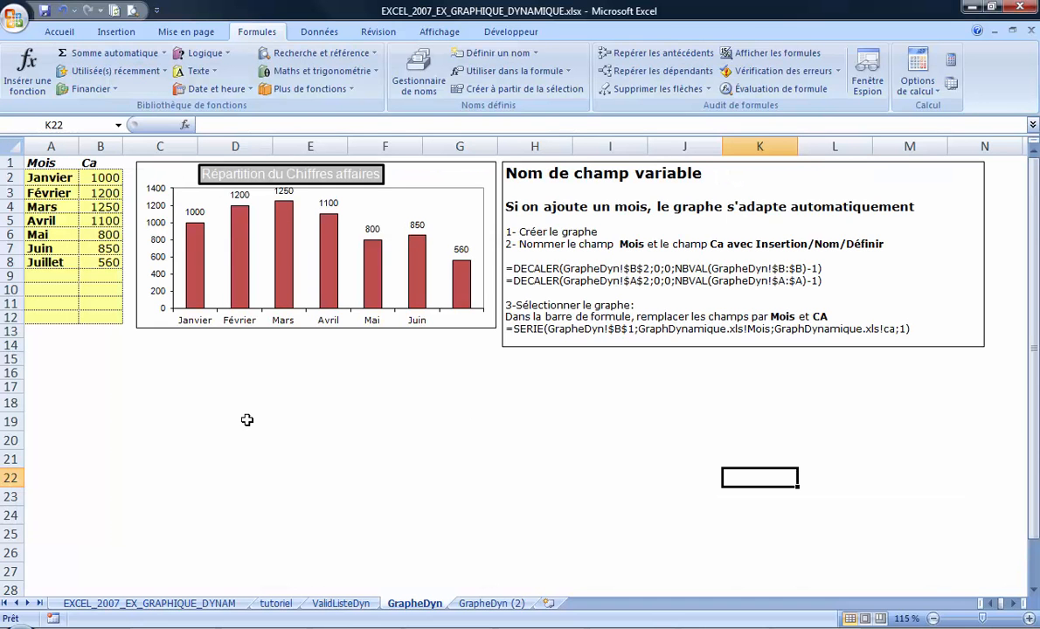
# Step: Insert a 2D clustered column chart from the Mois and Ca data in A1:B8
pyautogui.click(230, 271)
pyautogui.click(213, 483)
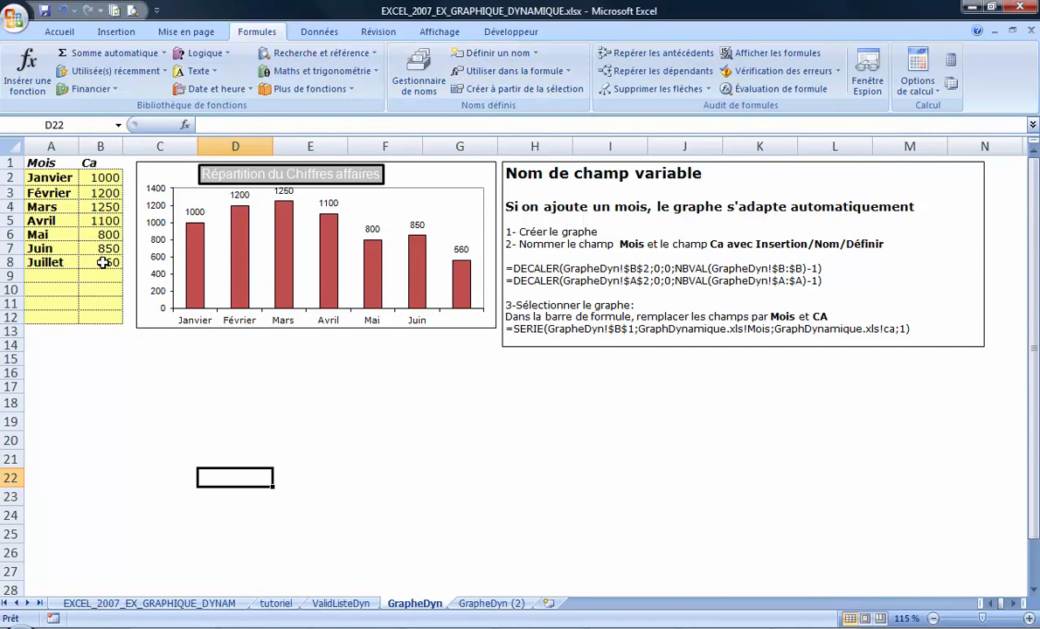
pyautogui.moveTo(109, 261); pyautogui.dragTo(45, 163)
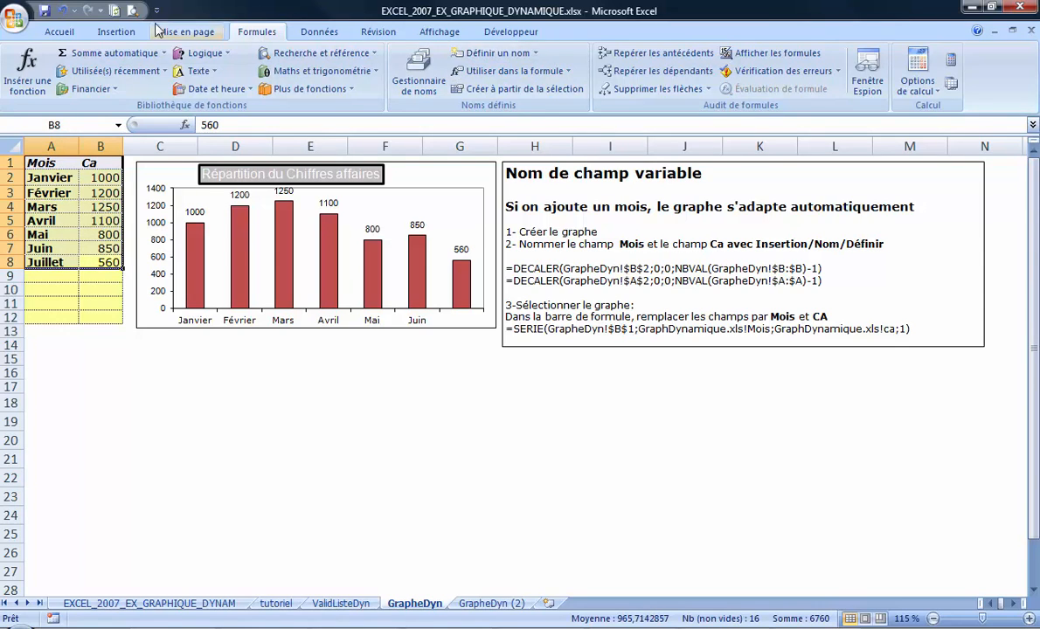
pyautogui.click(117, 31)
pyautogui.click(283, 75)
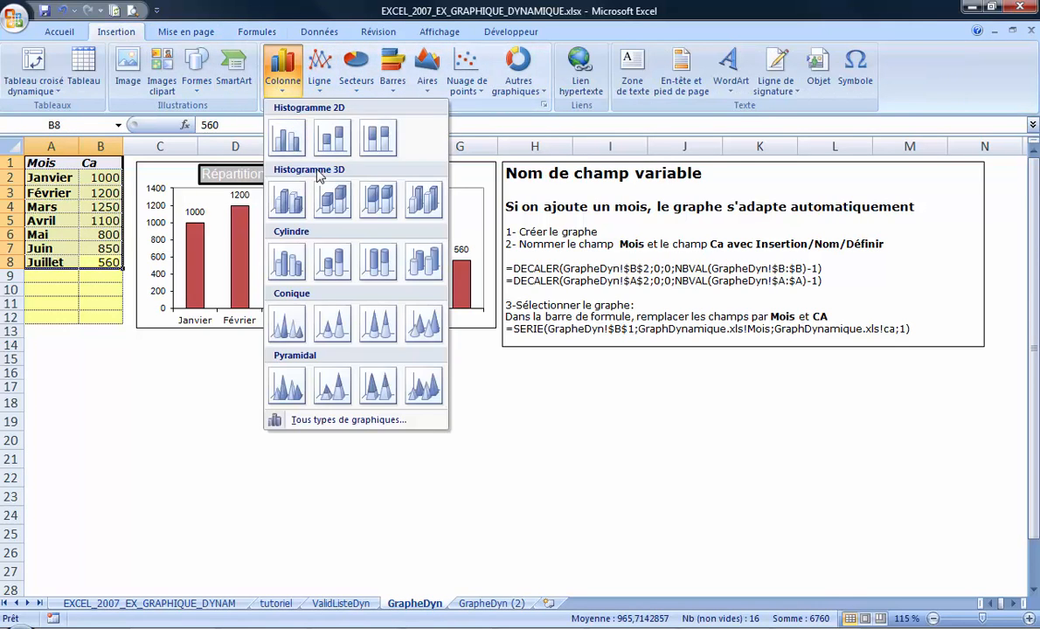
pyautogui.click(353, 394)
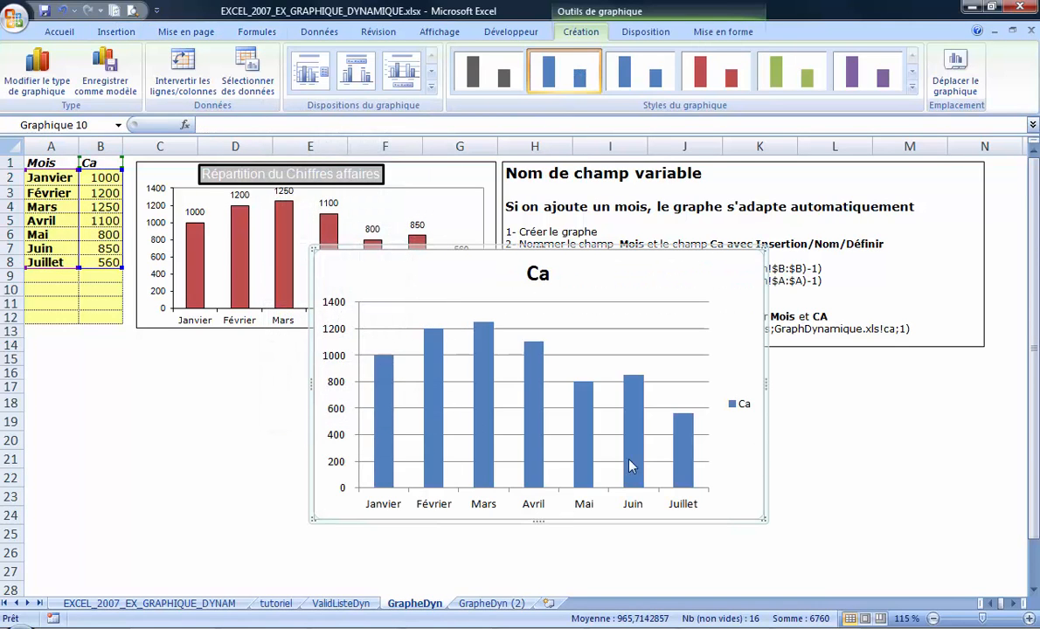
# Step: Move the new chart below the data and set its Ca series values to the named range =GrapheDyn!ca
pyautogui.moveTo(680, 255); pyautogui.dragTo(410, 303)
pyautogui.click(247, 77)
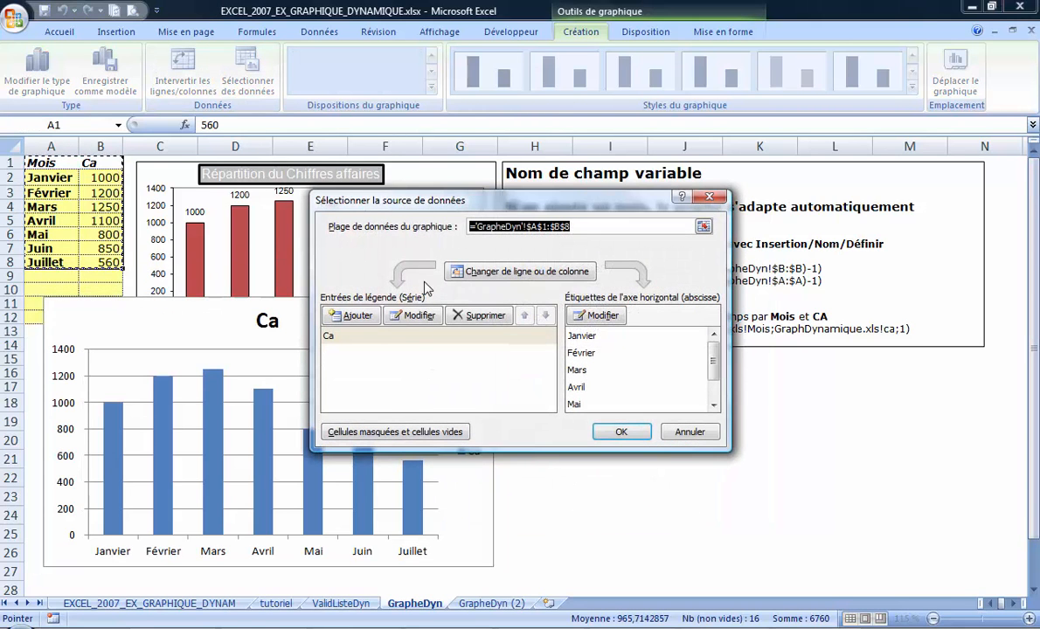
pyautogui.click(459, 340)
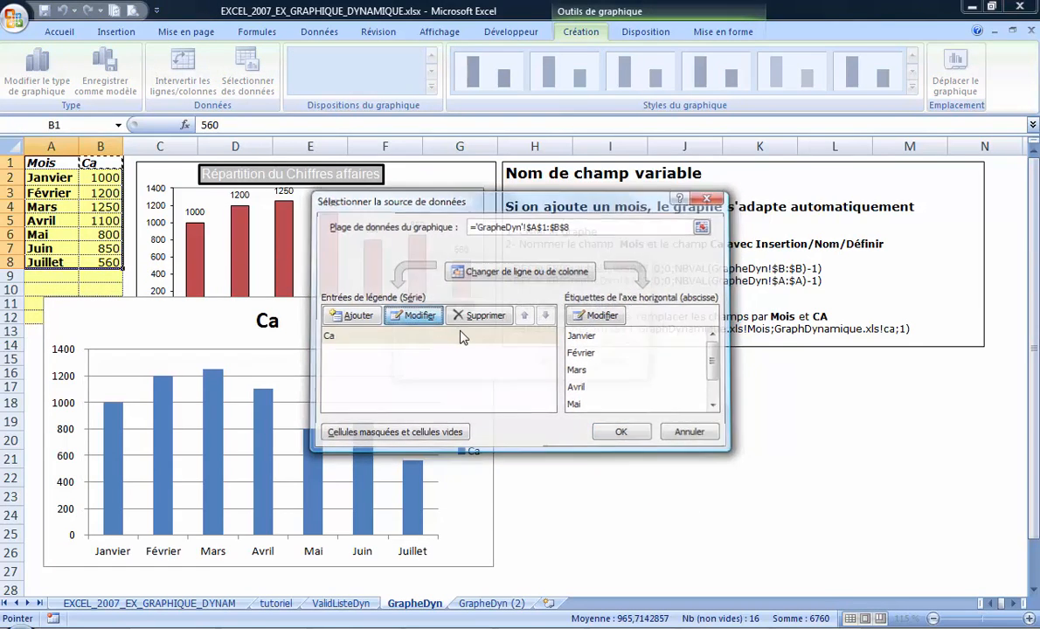
pyautogui.click(413, 315)
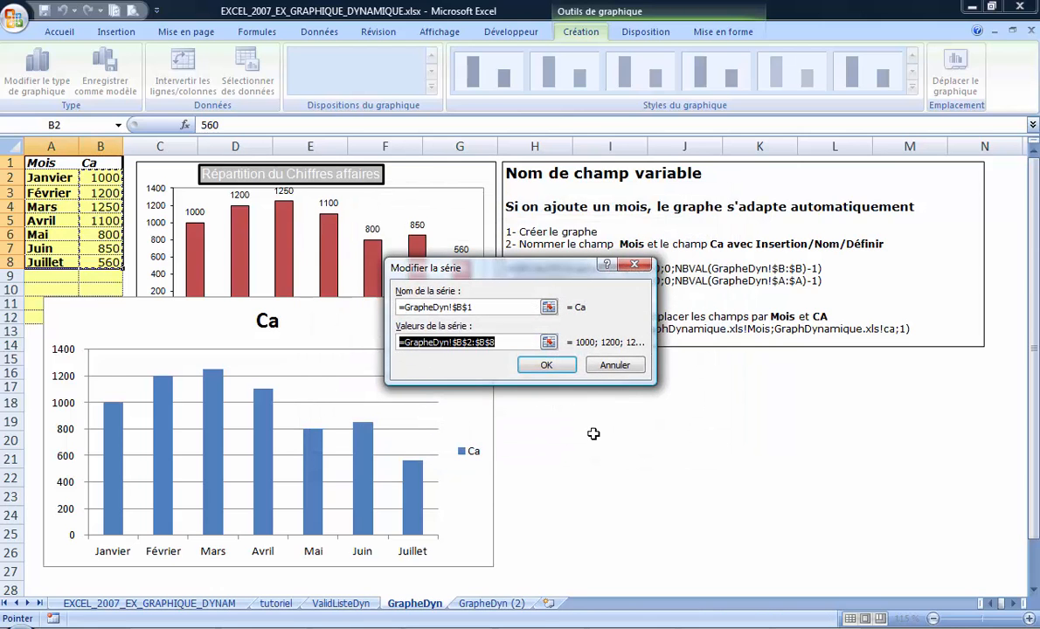
pyautogui.press('Delete')
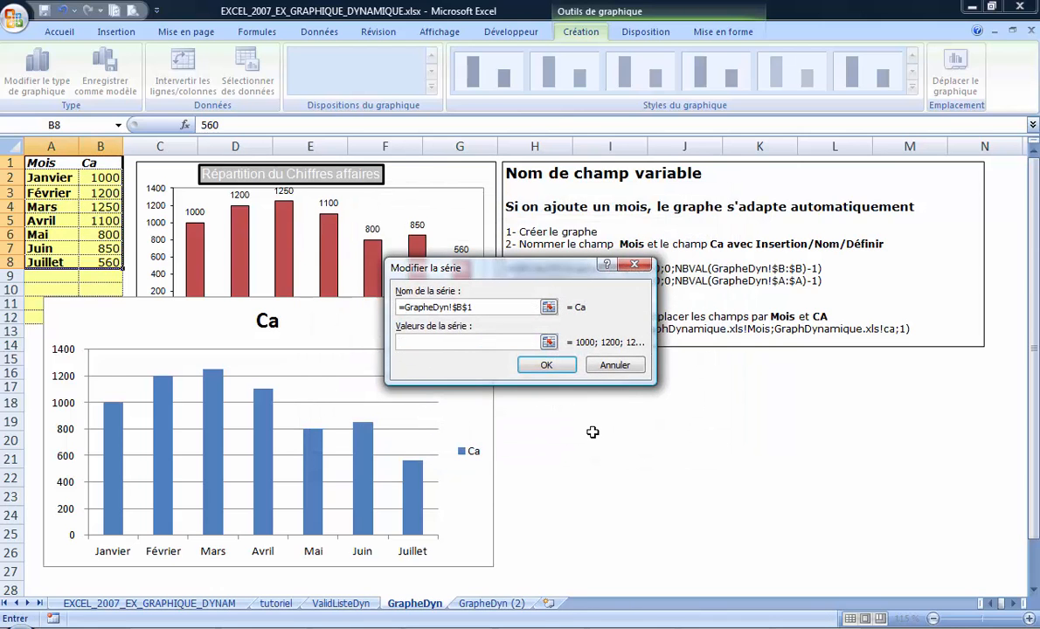
pyautogui.press('F3')
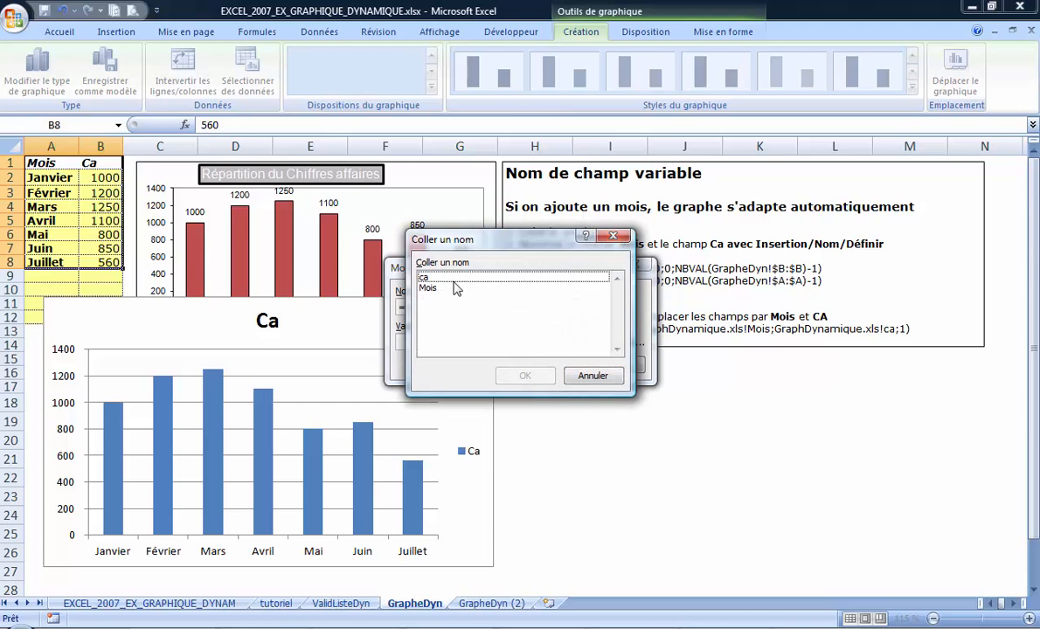
pyautogui.click(437, 277)
pyautogui.click(525, 375)
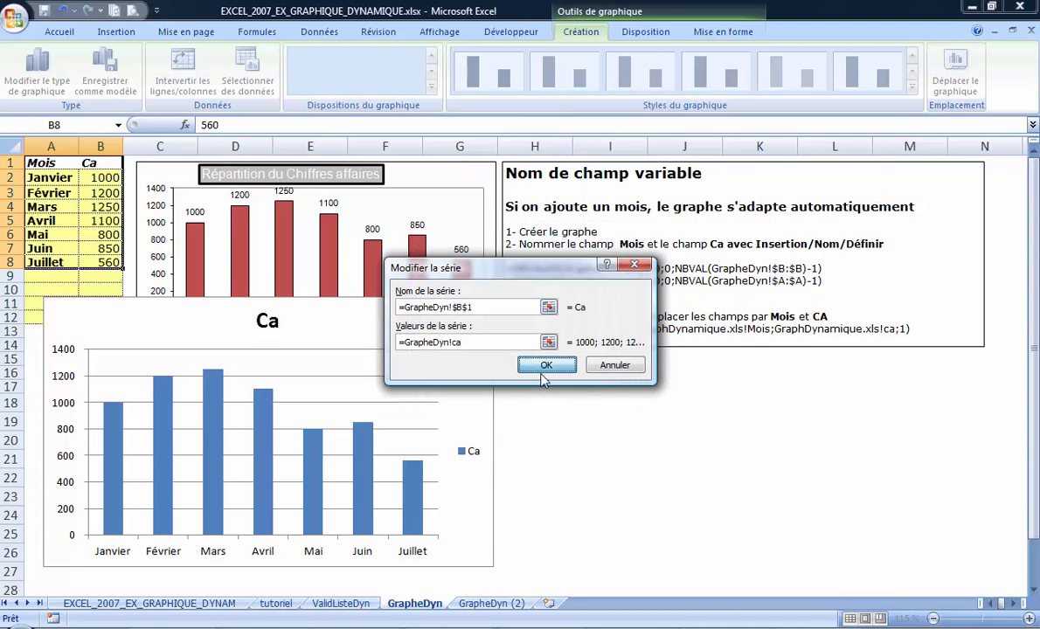
pyautogui.click(543, 367)
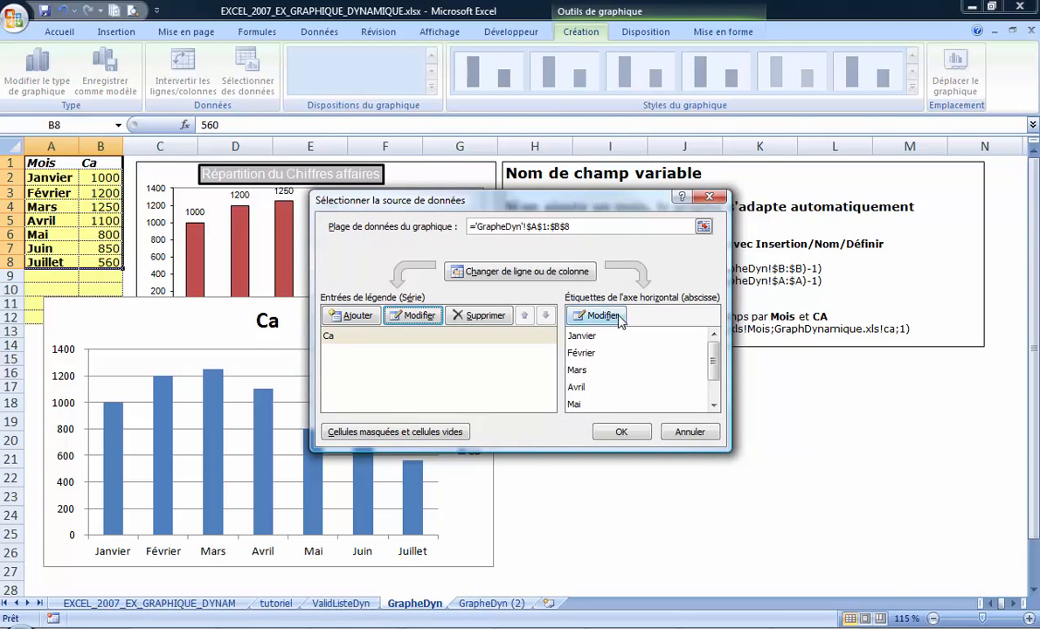
# Step: Set the chart's horizontal axis labels to the named range =GrapheDyn!Mois and apply the data source changes
pyautogui.click(603, 316)
pyautogui.press('BackSpace')
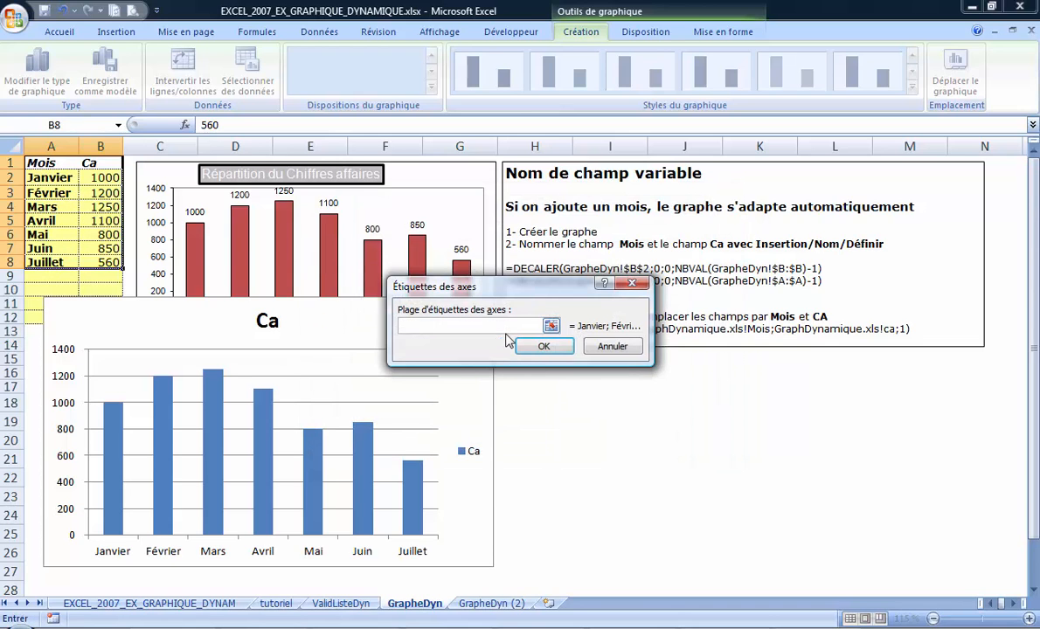
pyautogui.press('F3')
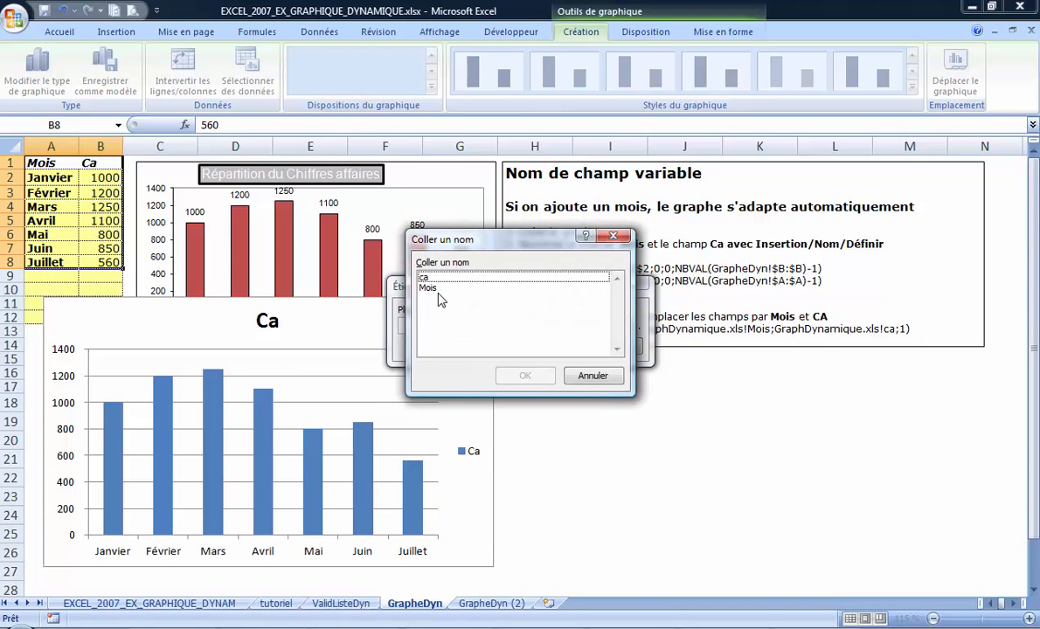
pyautogui.press('Down')
pyautogui.click(525, 375)
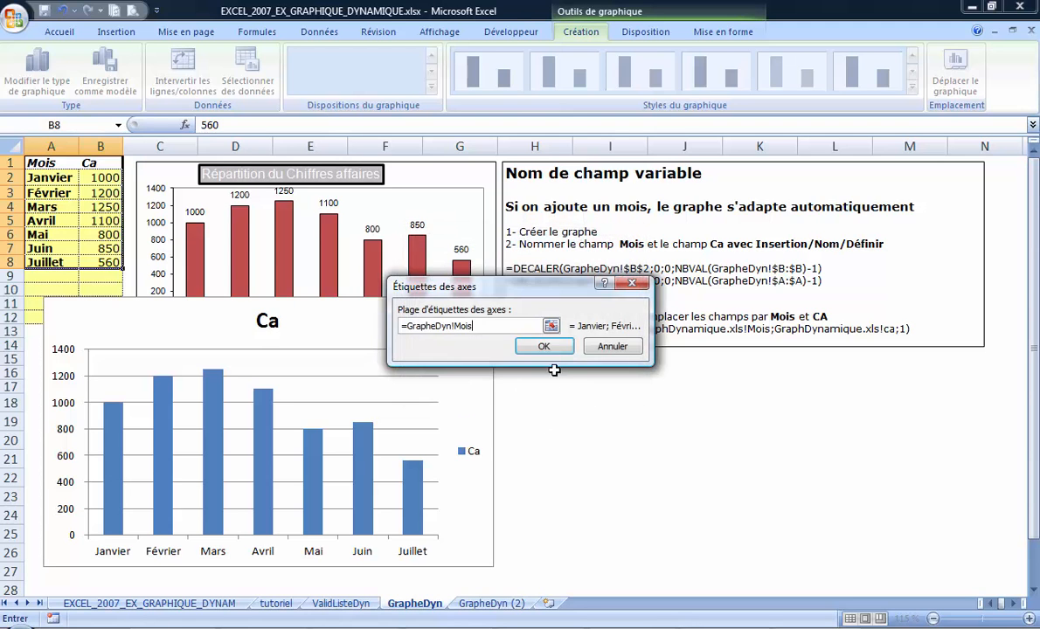
pyautogui.click(542, 348)
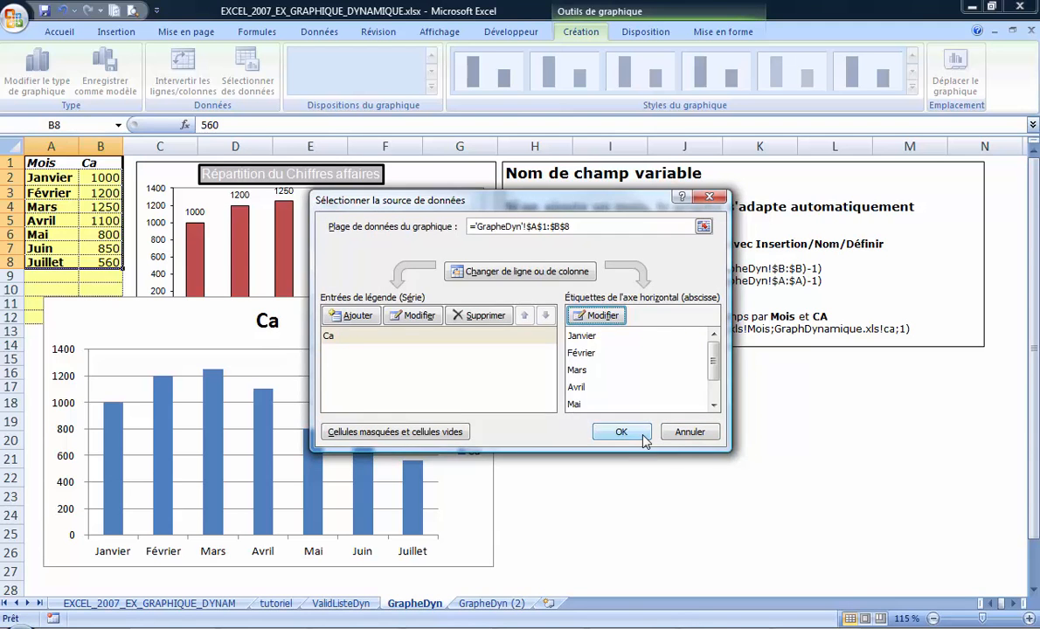
pyautogui.click(622, 432)
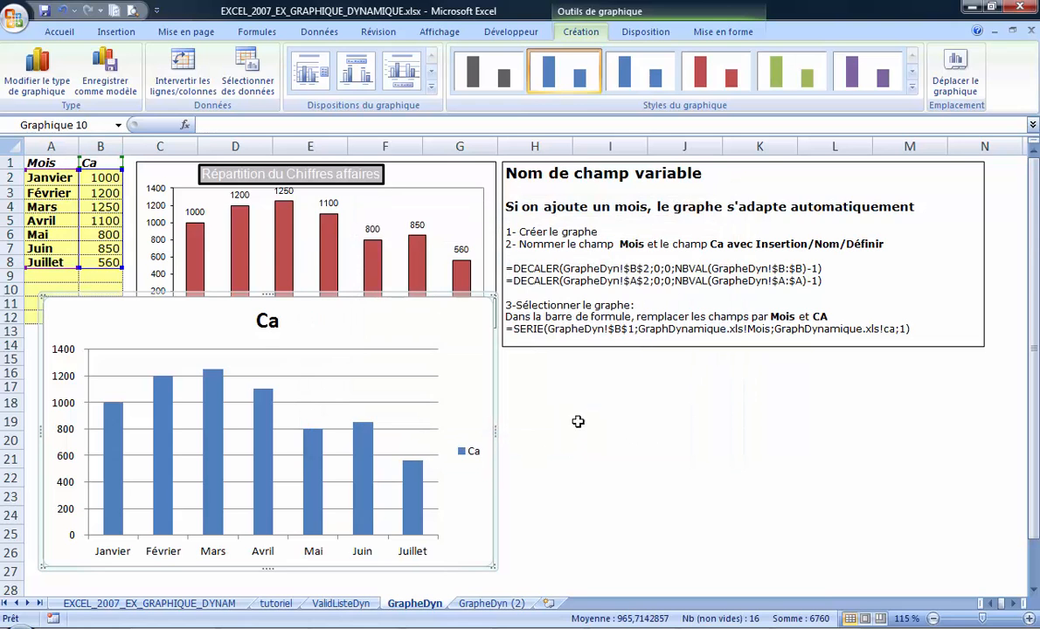
# Step: Move the new chart clear of the data table and add the month aout with 12500 in row 9
pyautogui.moveTo(495, 347); pyautogui.dragTo(861, 307)
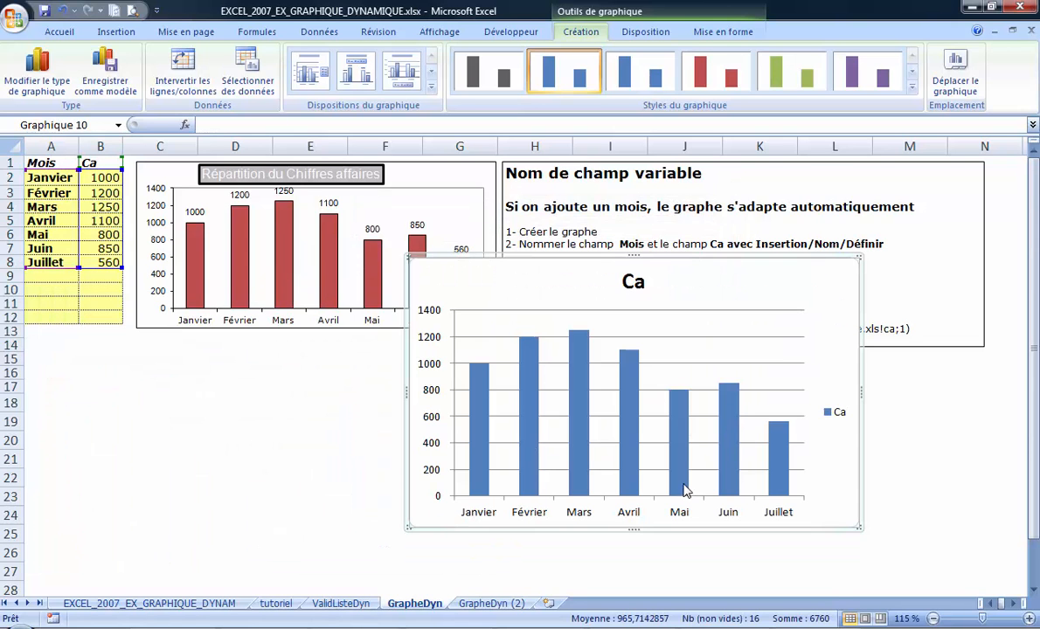
pyautogui.click(54, 275)
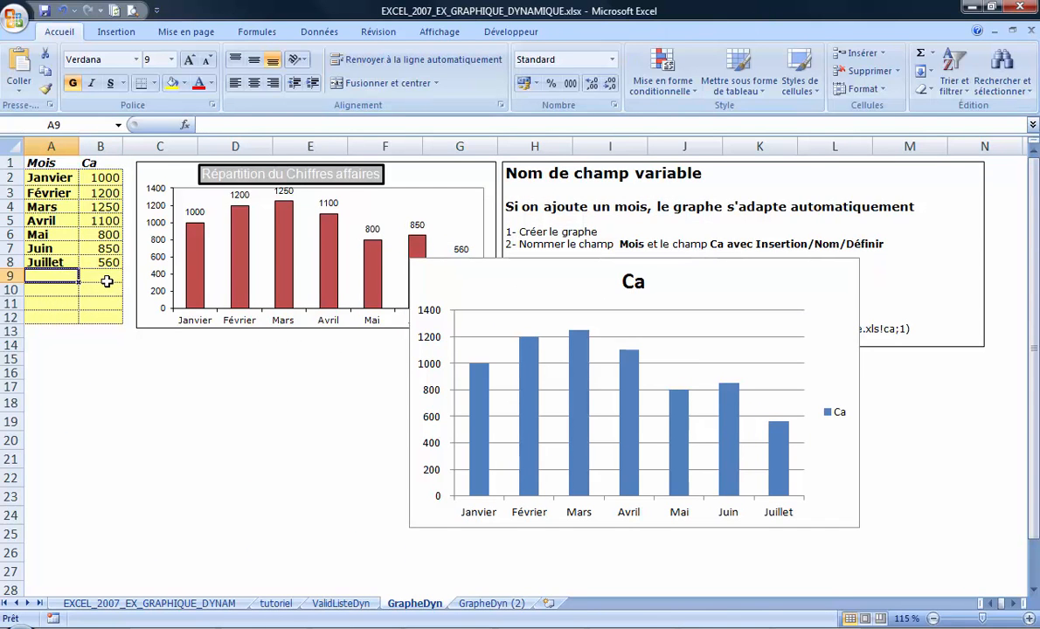
pyautogui.write('aoi')
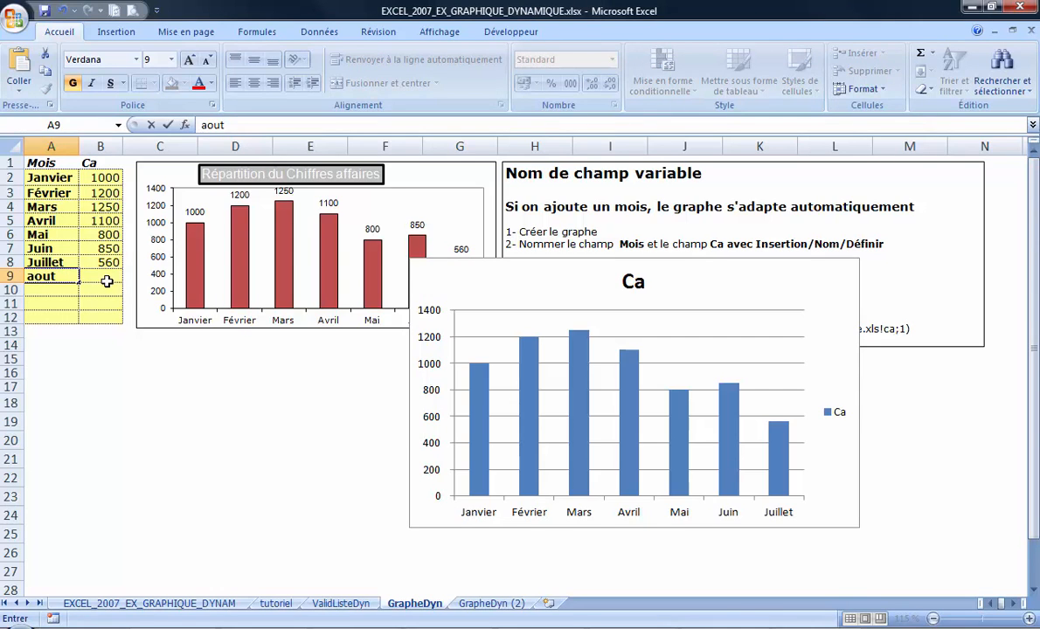
pyautogui.click(106, 280)
pyautogui.write('12500')
pyautogui.press('Return')
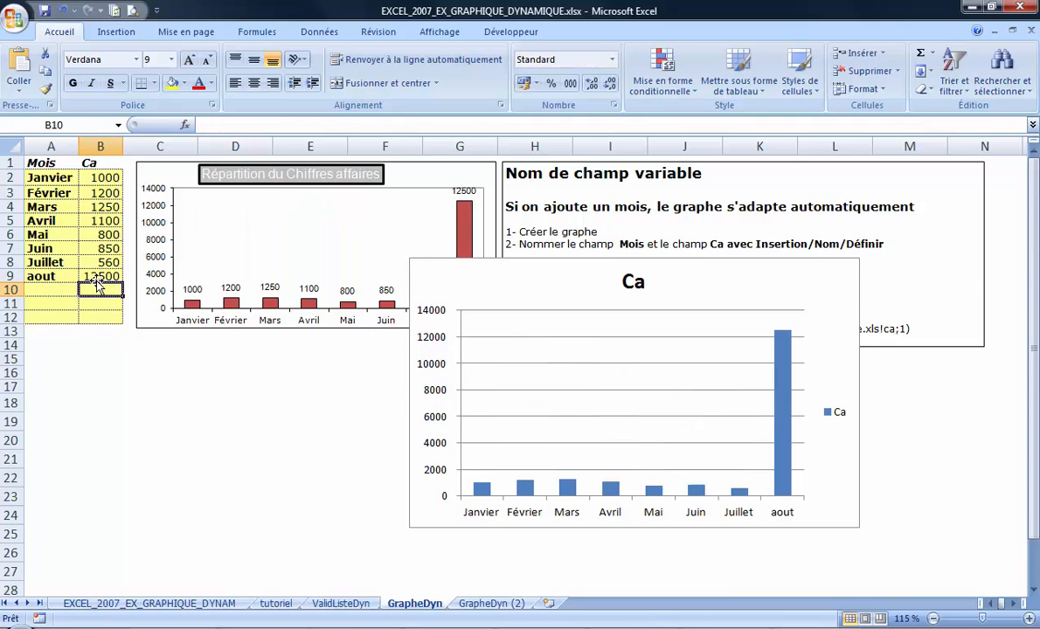
# Step: Correct the Ca value for aout in B9 to 125
pyautogui.click(94, 274)
pyautogui.click(250, 124)
pyautogui.press('BackSpace')
pyautogui.press('BackSpace')
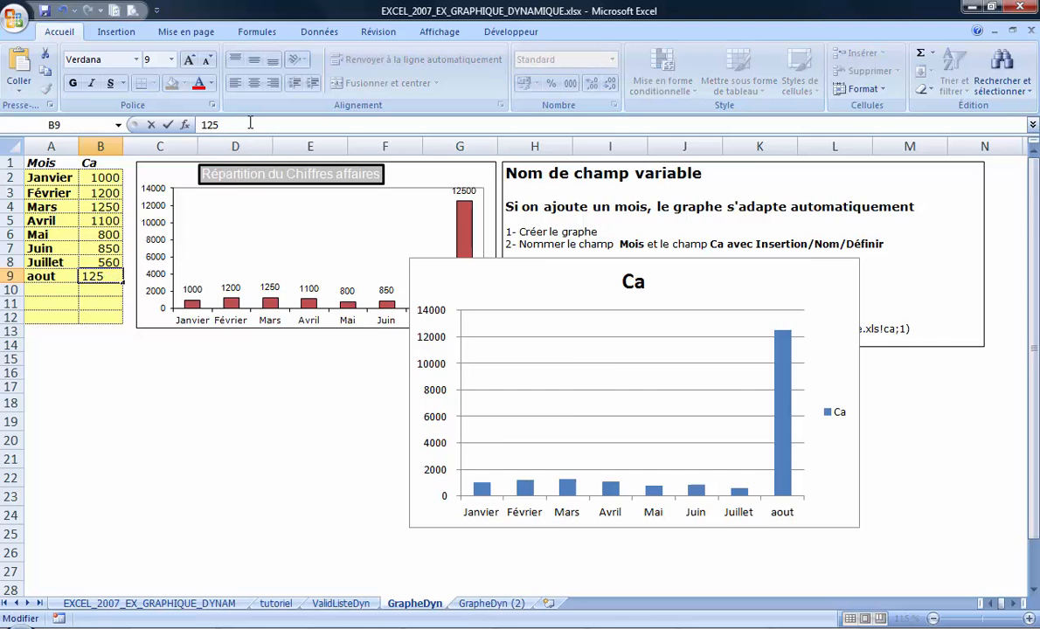
pyautogui.press('Return')
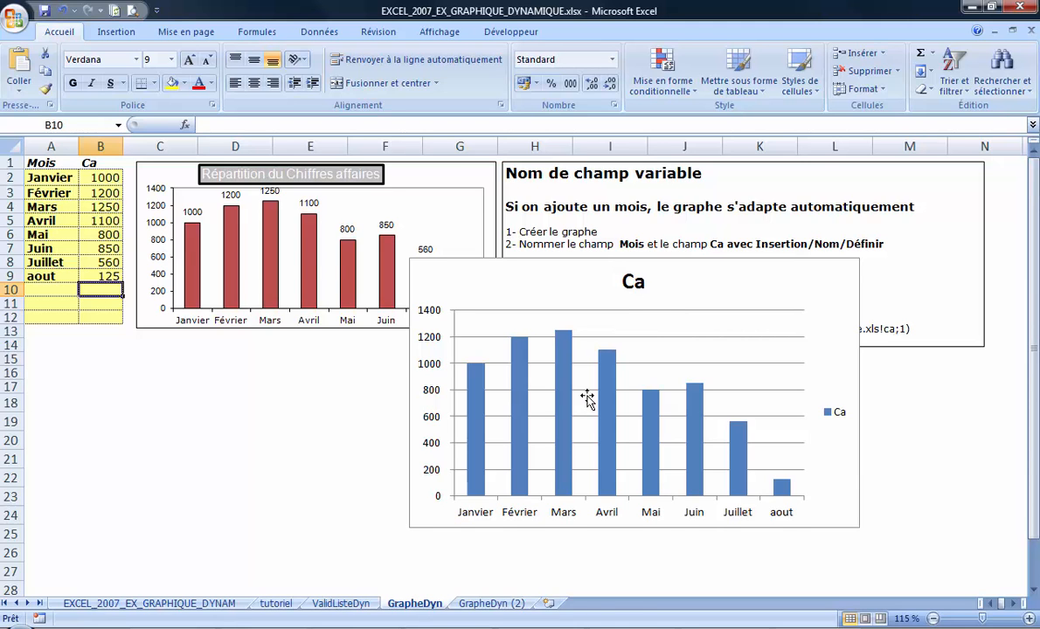
# Step: Look at the GrapheDyn (2) sheet, and back on GrapheDyn move the new Ca chart off the instruction text
pyautogui.click(516, 606)
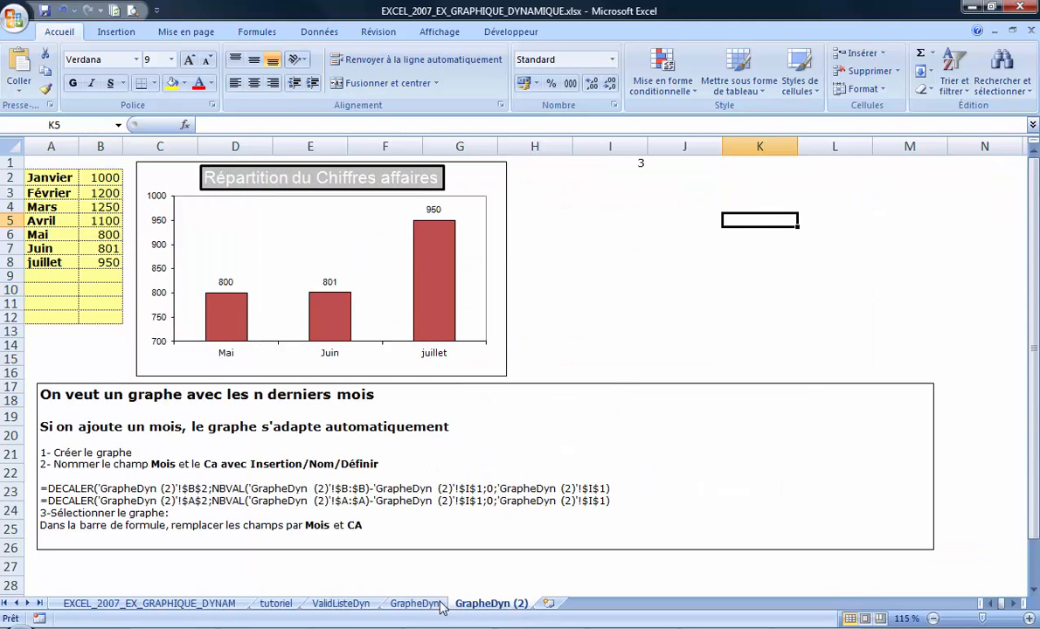
pyautogui.click(410, 607)
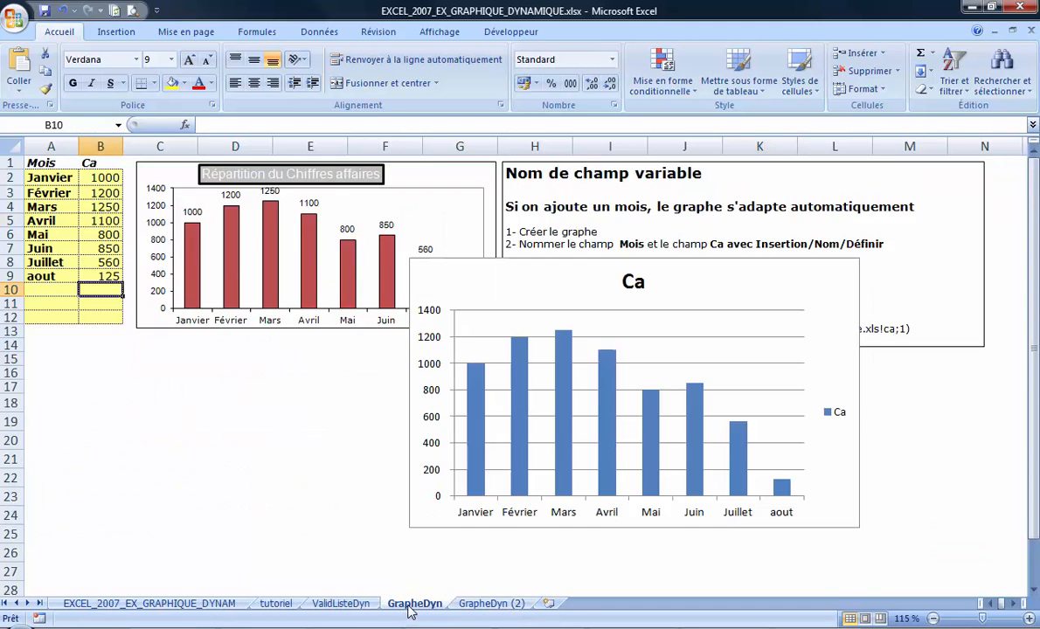
pyautogui.moveTo(566, 269); pyautogui.dragTo(210, 284)
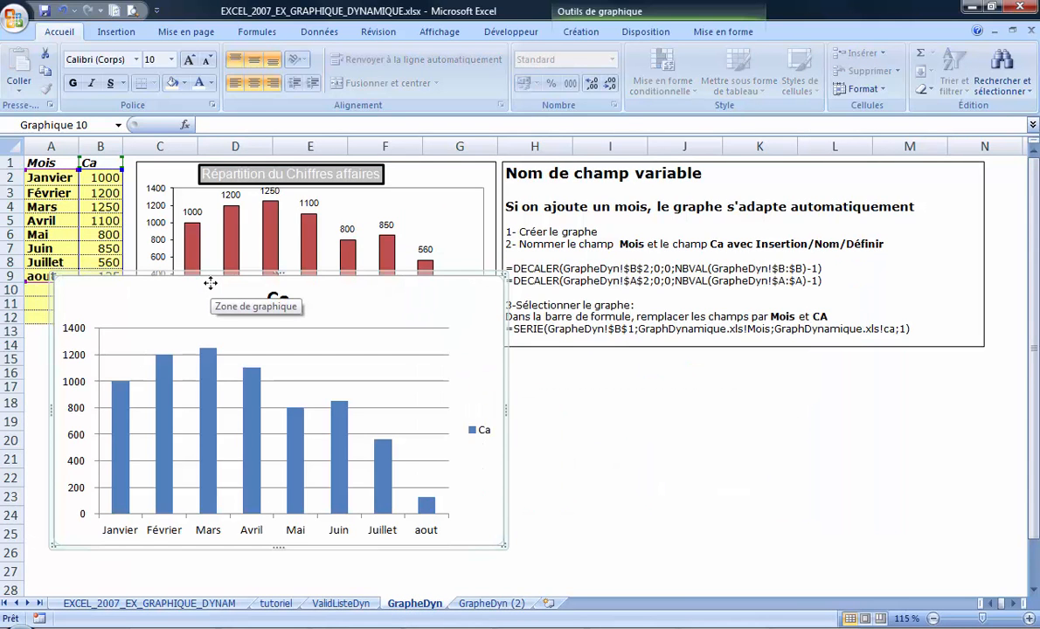